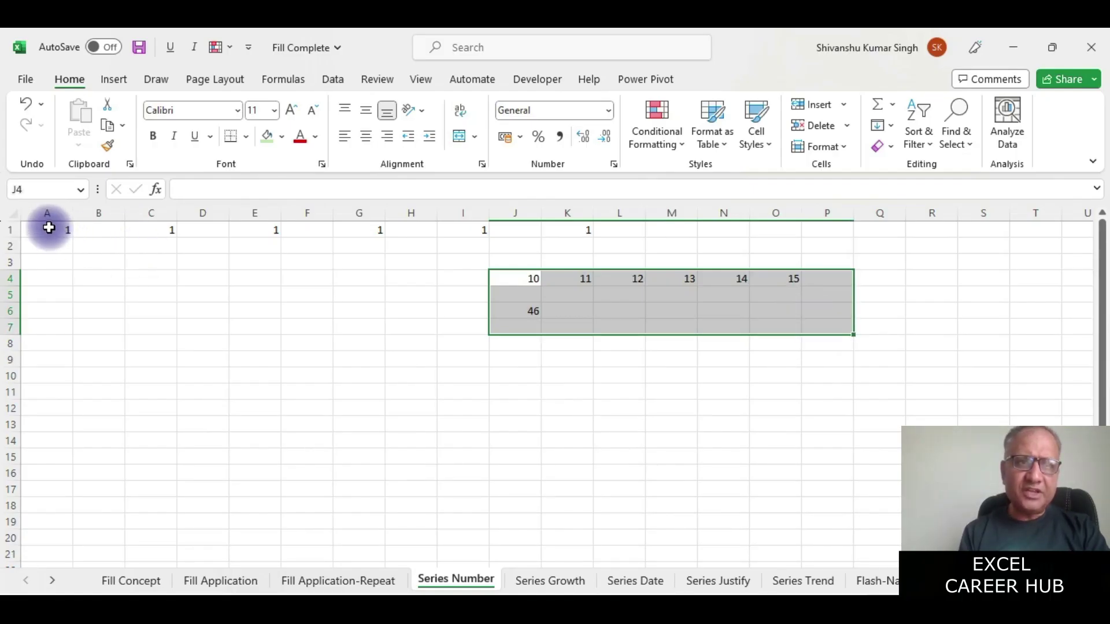
- Fill a series down the column from A1 with stop value 15
{"action": "left_click", "coordinate": [47, 229]}
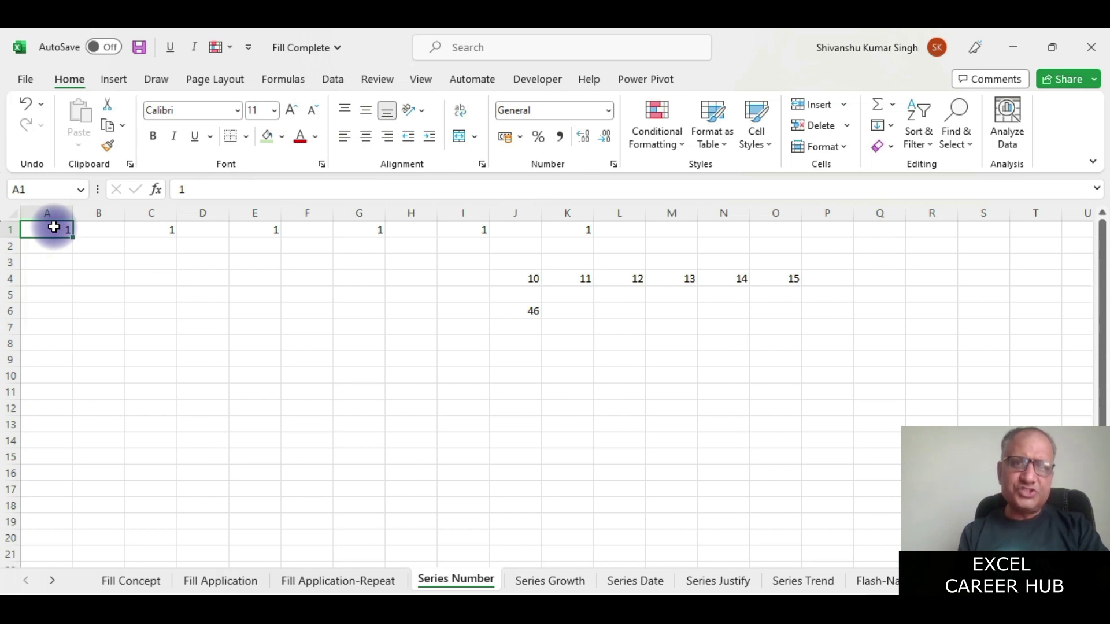
{"action": "left_click", "coordinate": [895, 126]}
{"action": "left_click", "coordinate": [909, 259]}
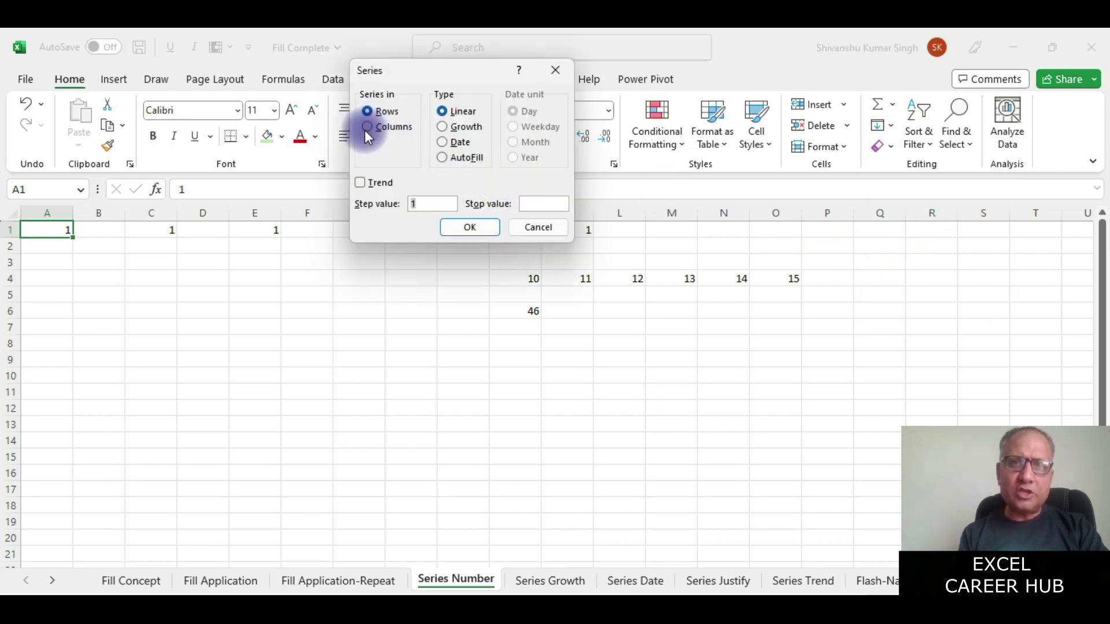
{"action": "left_click", "coordinate": [366, 131]}
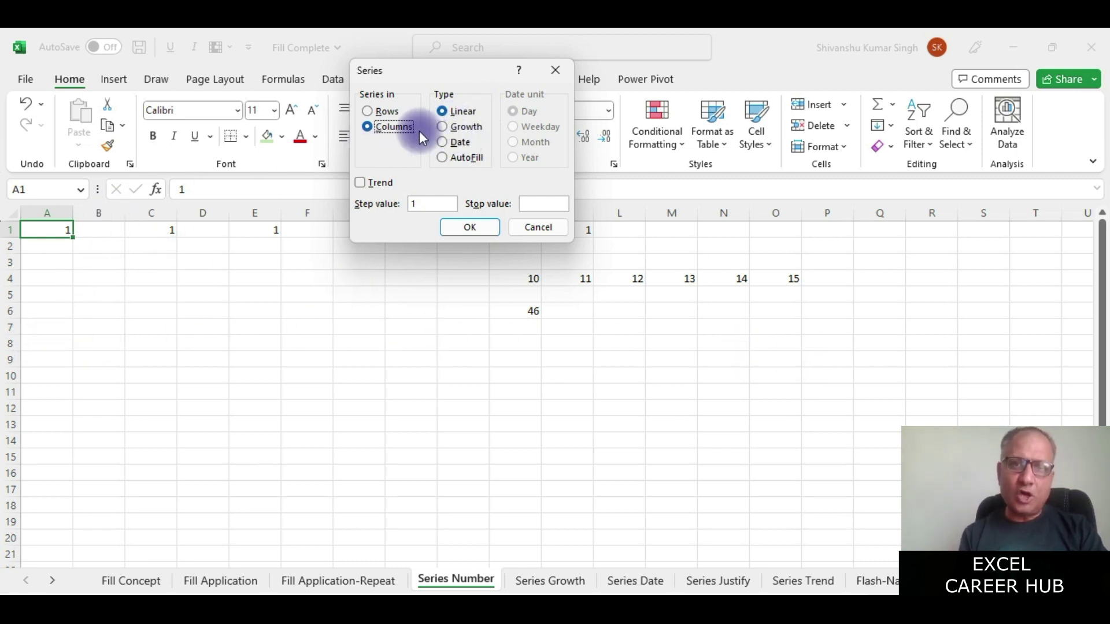
{"action": "left_click", "coordinate": [526, 205]}
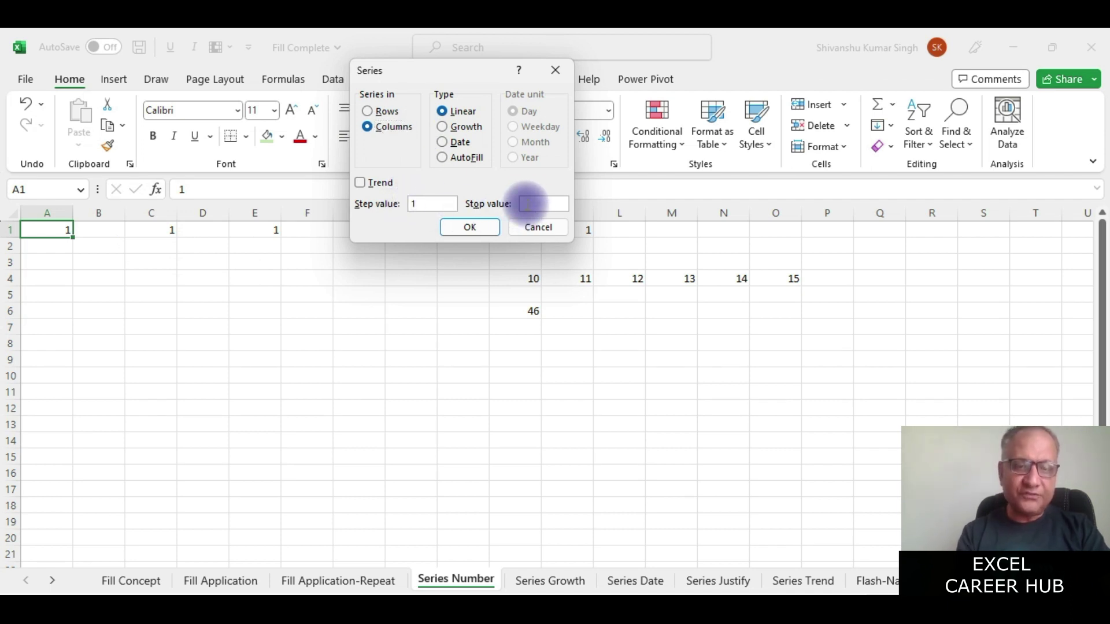
{"action": "type", "text": "15"}
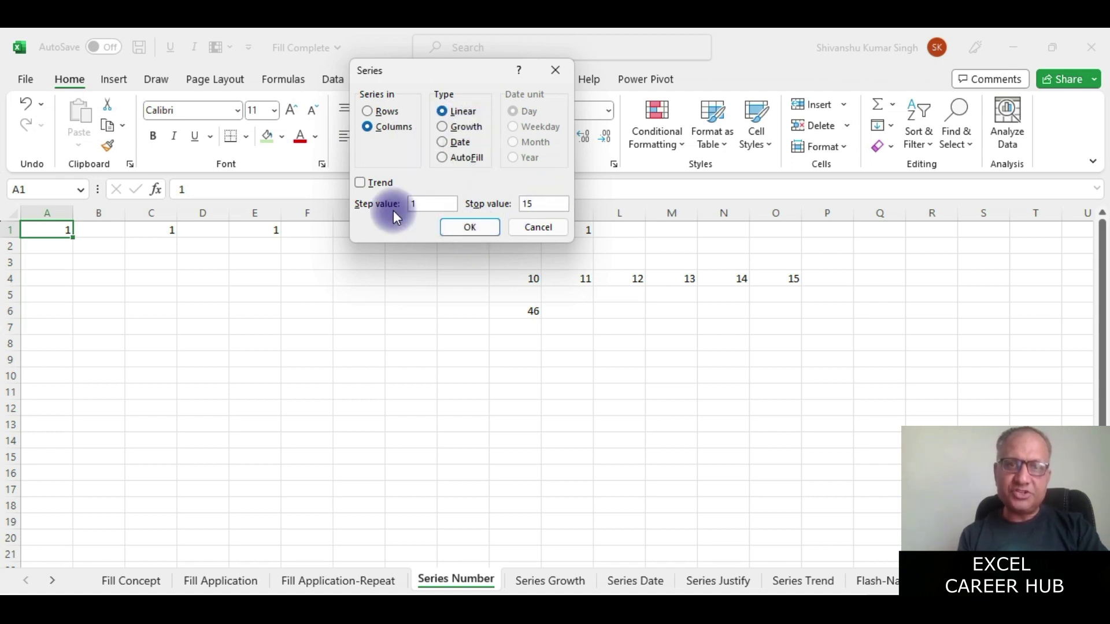
{"action": "left_click", "coordinate": [473, 226]}
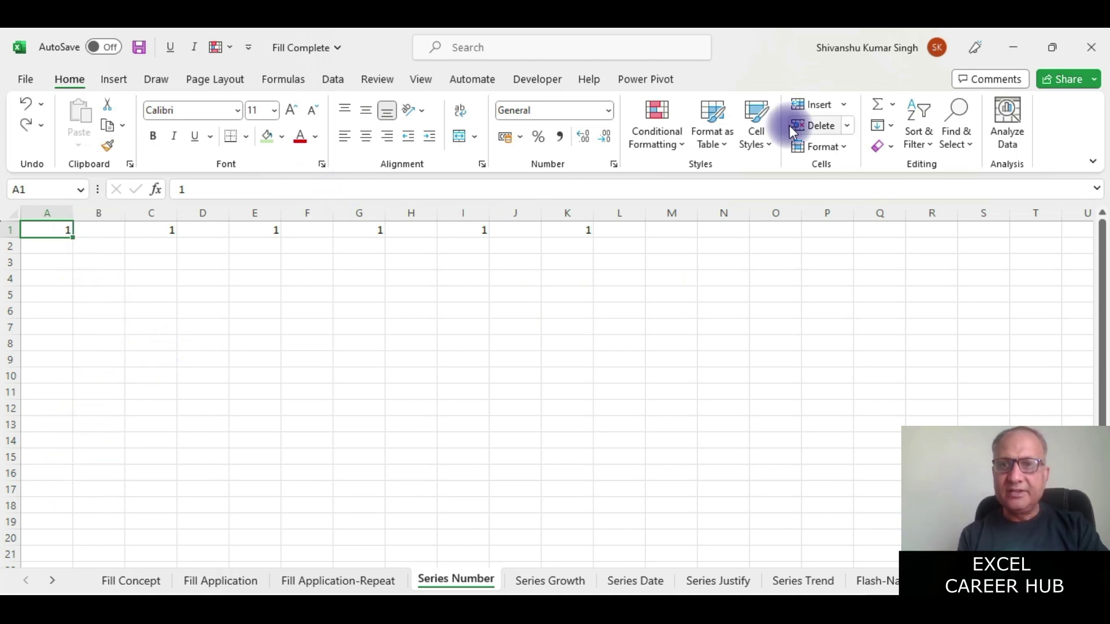
- Fill column A downward with step 10 and stop value 100, giving 1 through 91
{"action": "left_click", "coordinate": [891, 124]}
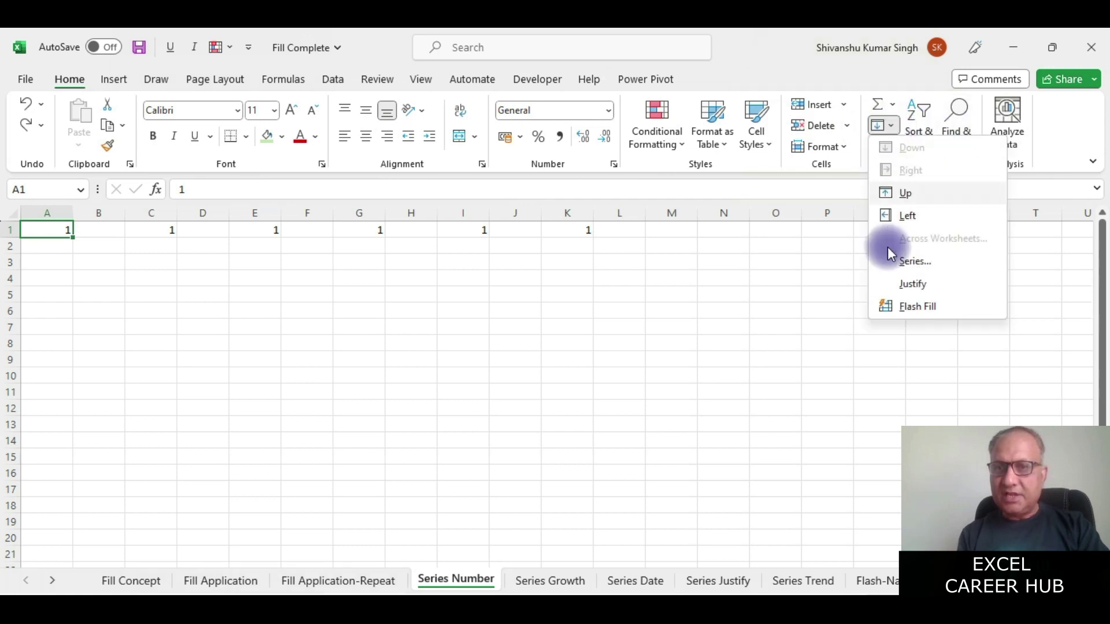
{"action": "left_click", "coordinate": [903, 261]}
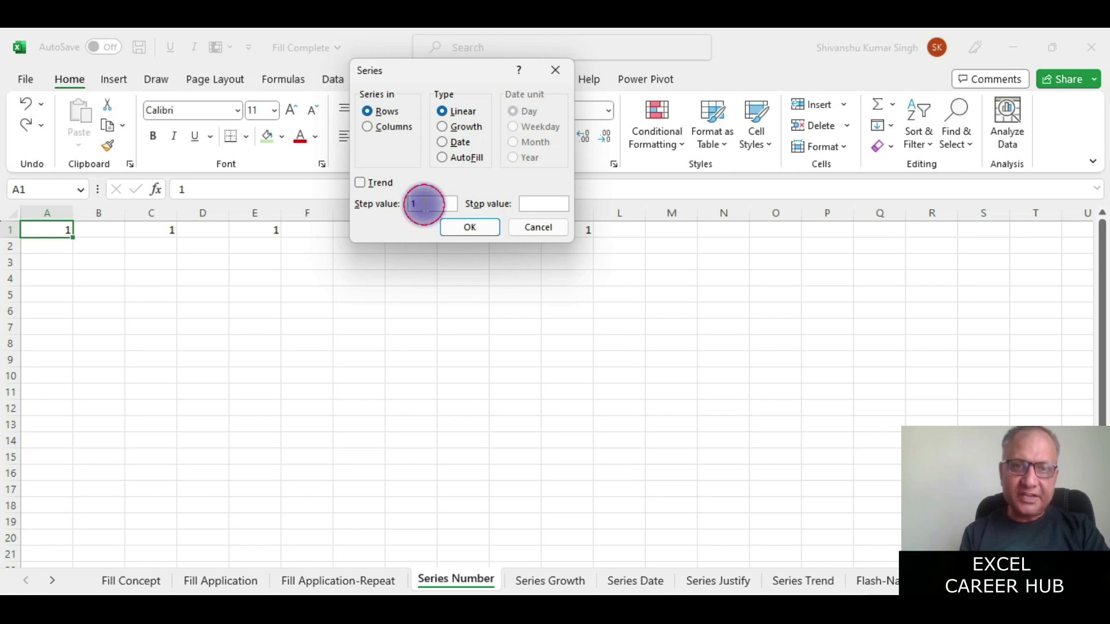
{"action": "type", "text": "10"}
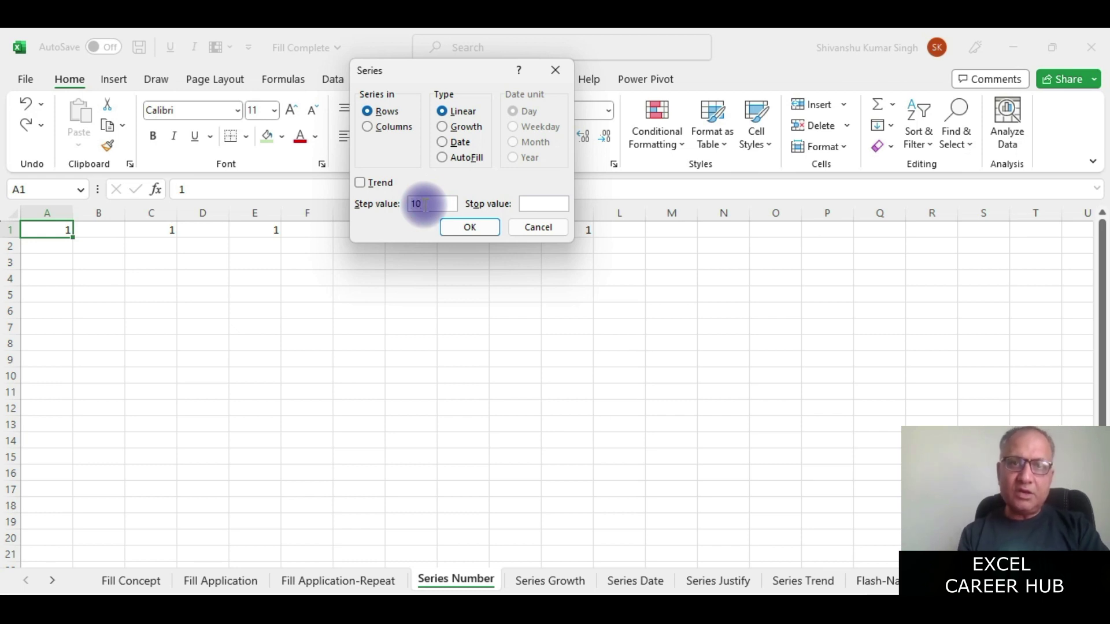
{"action": "left_click", "coordinate": [540, 203]}
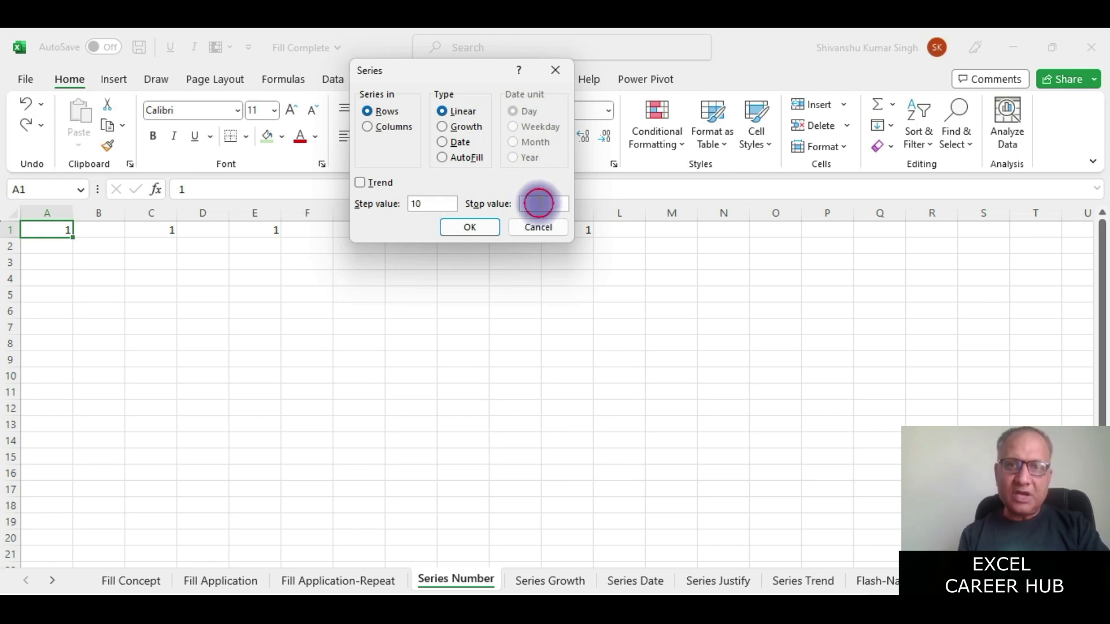
{"action": "type", "text": "100"}
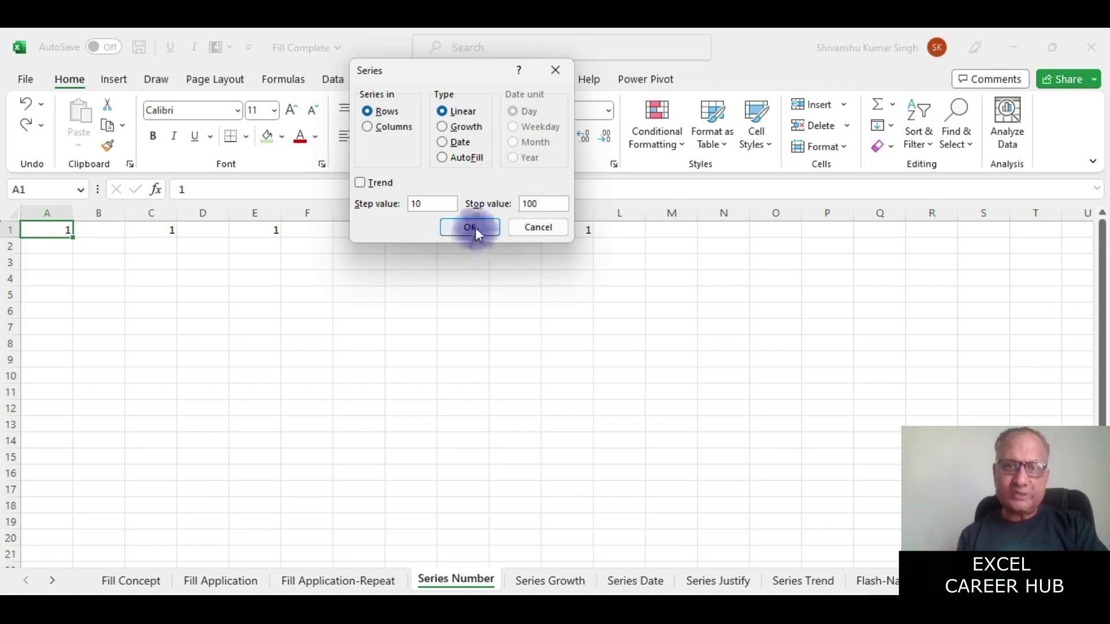
{"action": "left_click", "coordinate": [366, 126]}
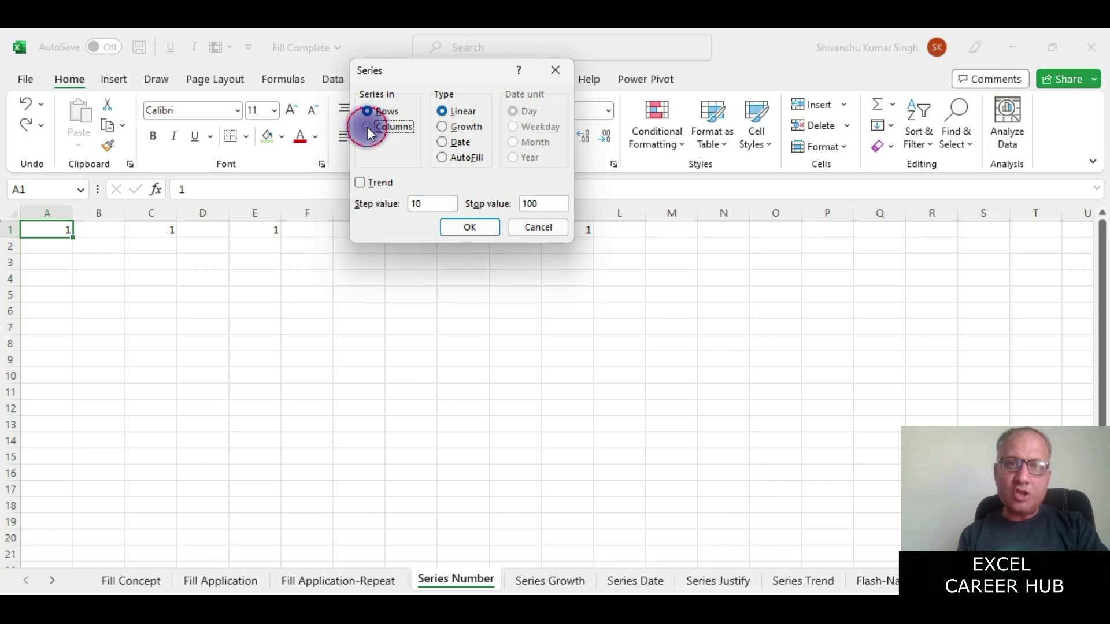
{"action": "left_click", "coordinate": [465, 227]}
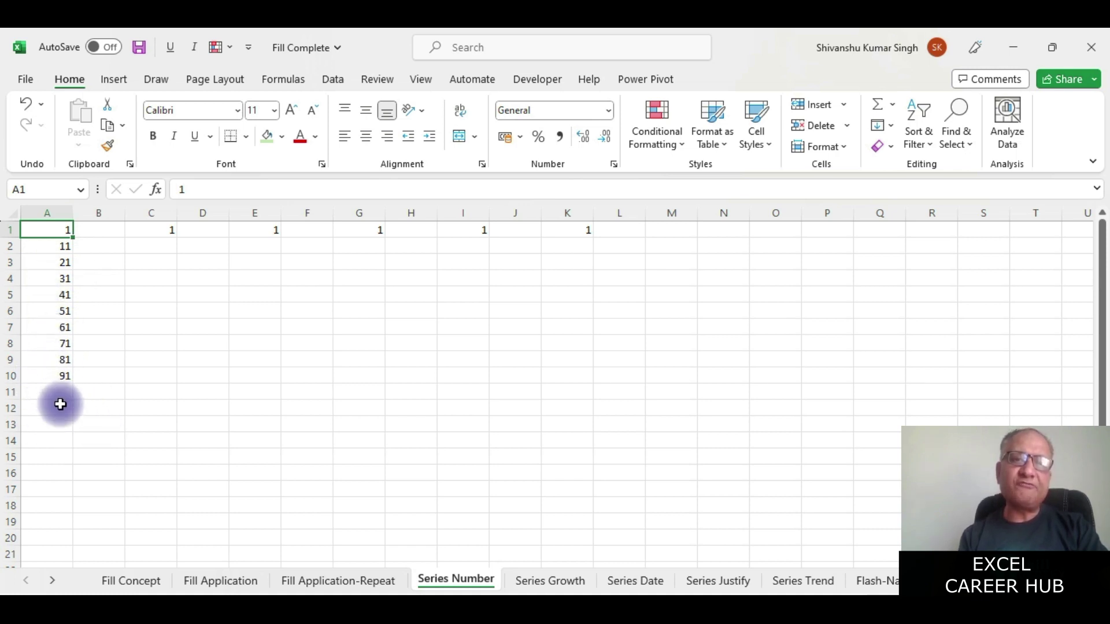
- Fill column C from C1 with a growth series, step 4, stop value 5000 (1 to 4096)
{"action": "left_click", "coordinate": [155, 230]}
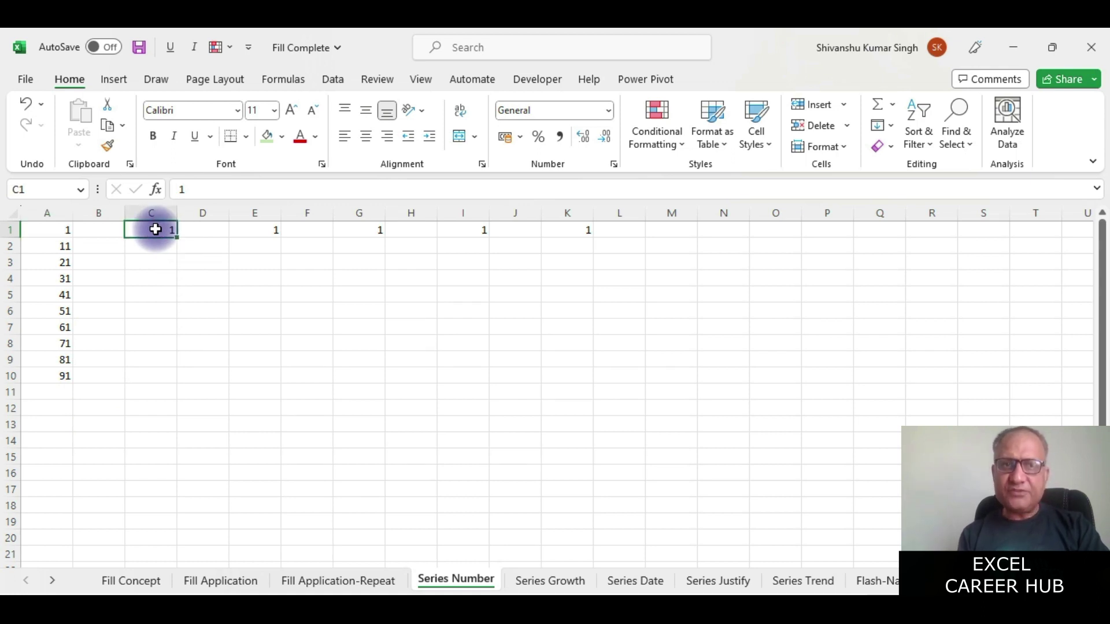
{"action": "left_click", "coordinate": [890, 126]}
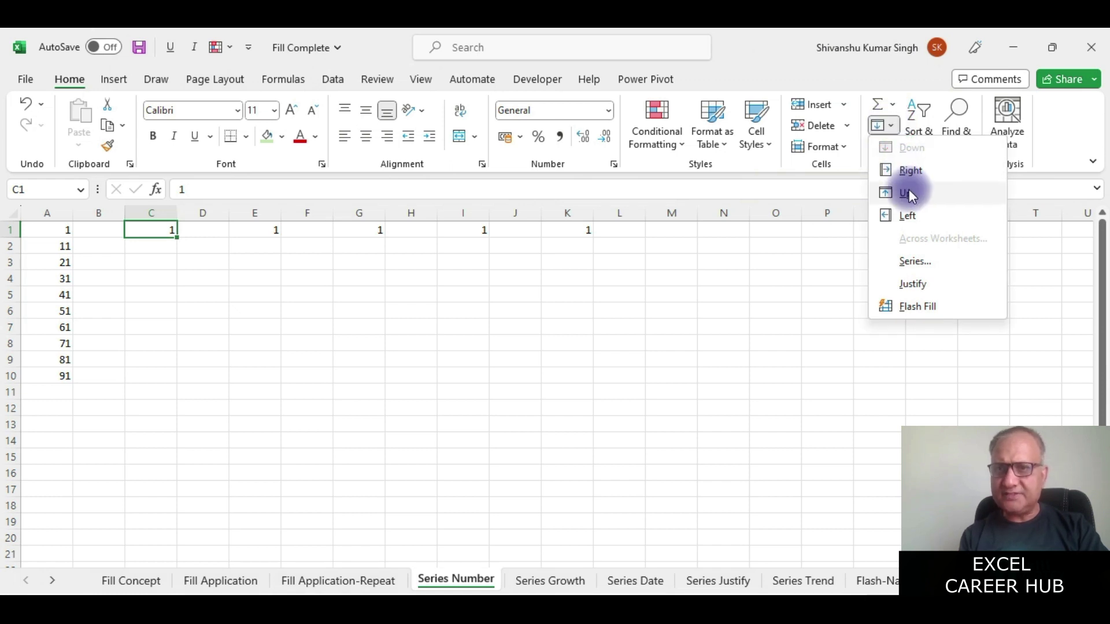
{"action": "left_click", "coordinate": [915, 262]}
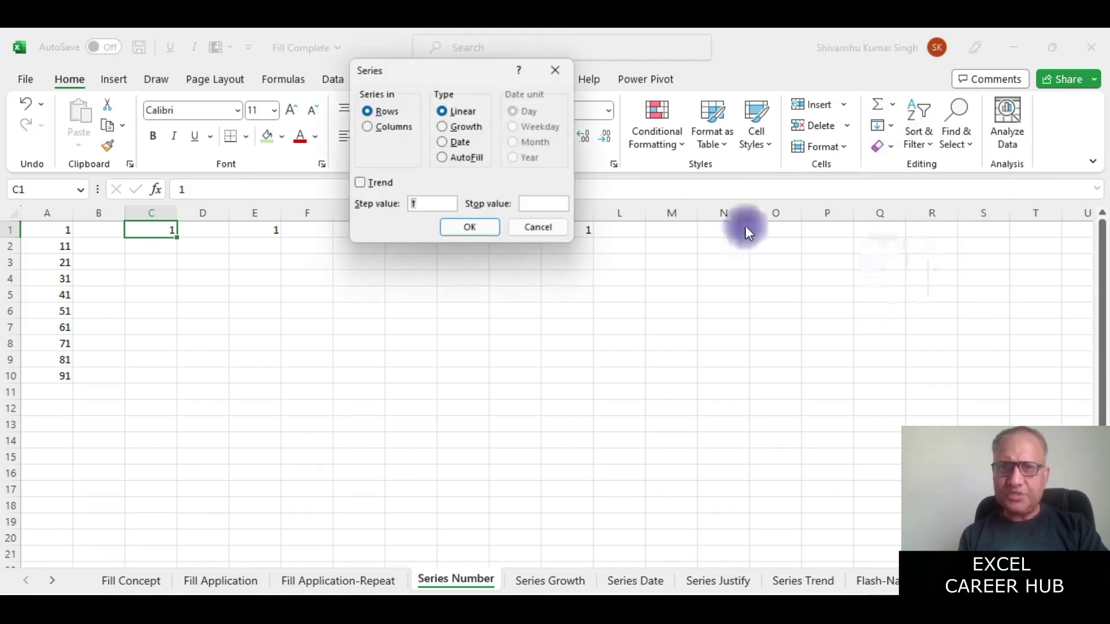
{"action": "left_click", "coordinate": [445, 128]}
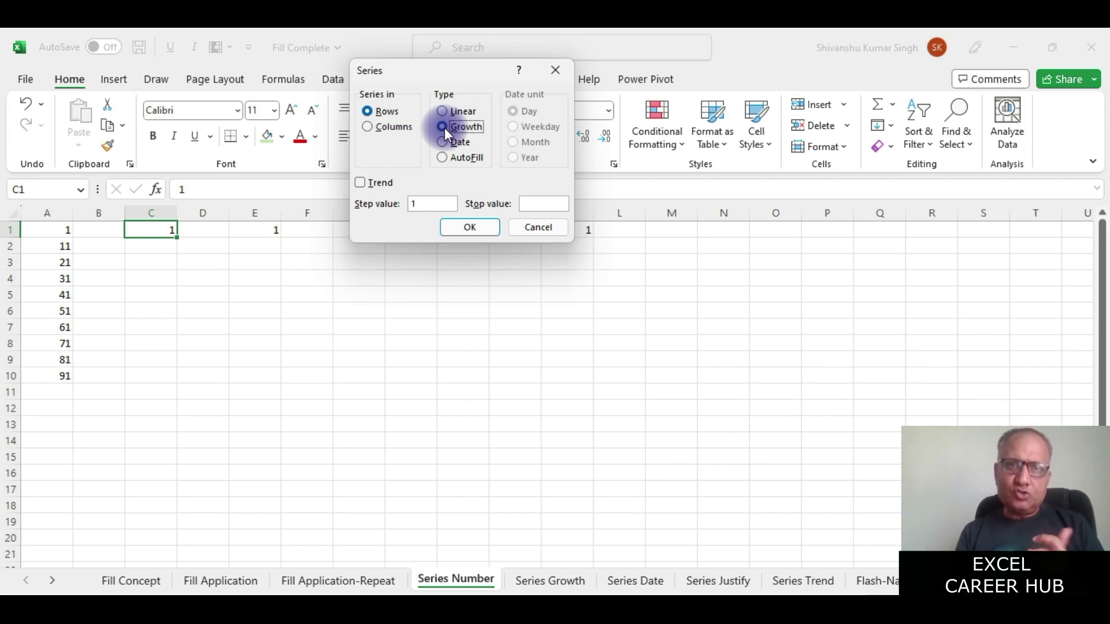
{"action": "left_click", "coordinate": [367, 127]}
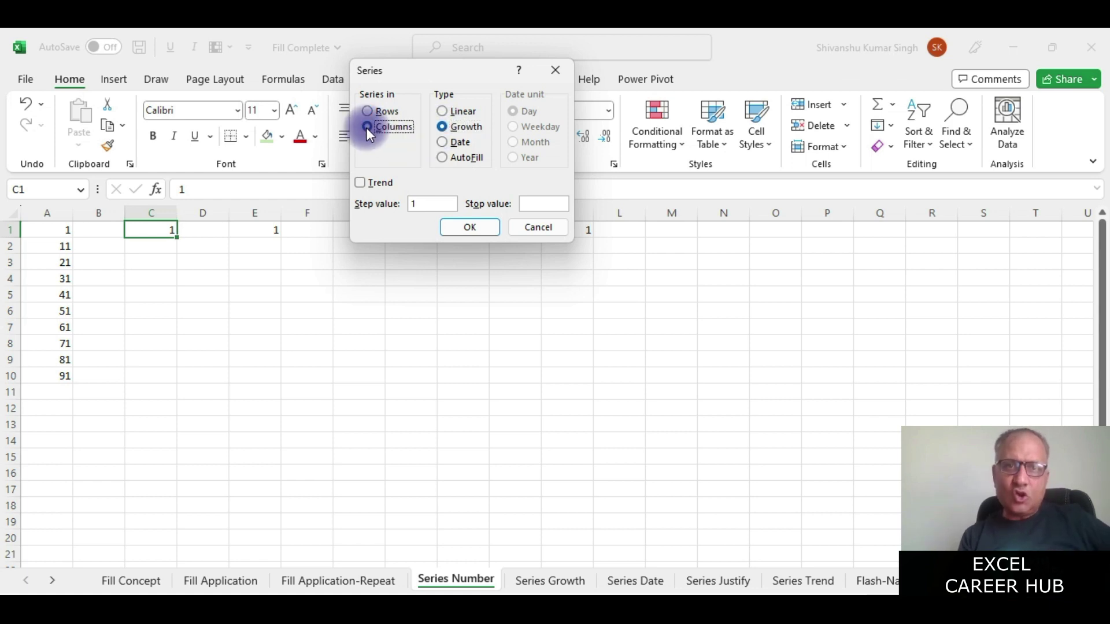
{"action": "left_click", "coordinate": [426, 203]}
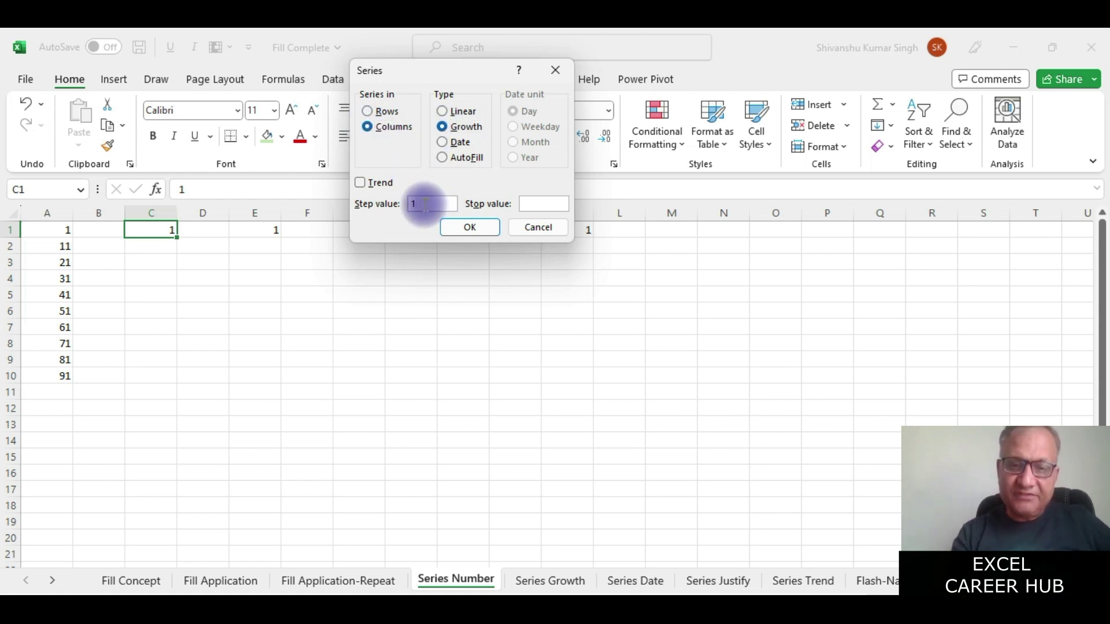
{"action": "key", "text": "BackSpace"}
{"action": "type", "text": "4"}
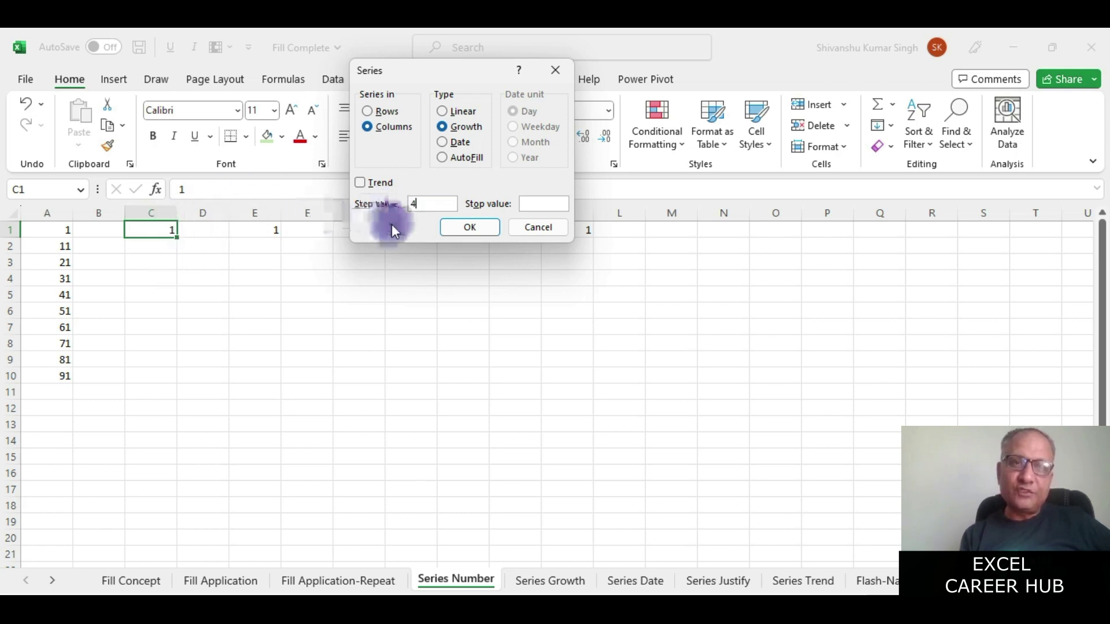
{"action": "left_click", "coordinate": [533, 203]}
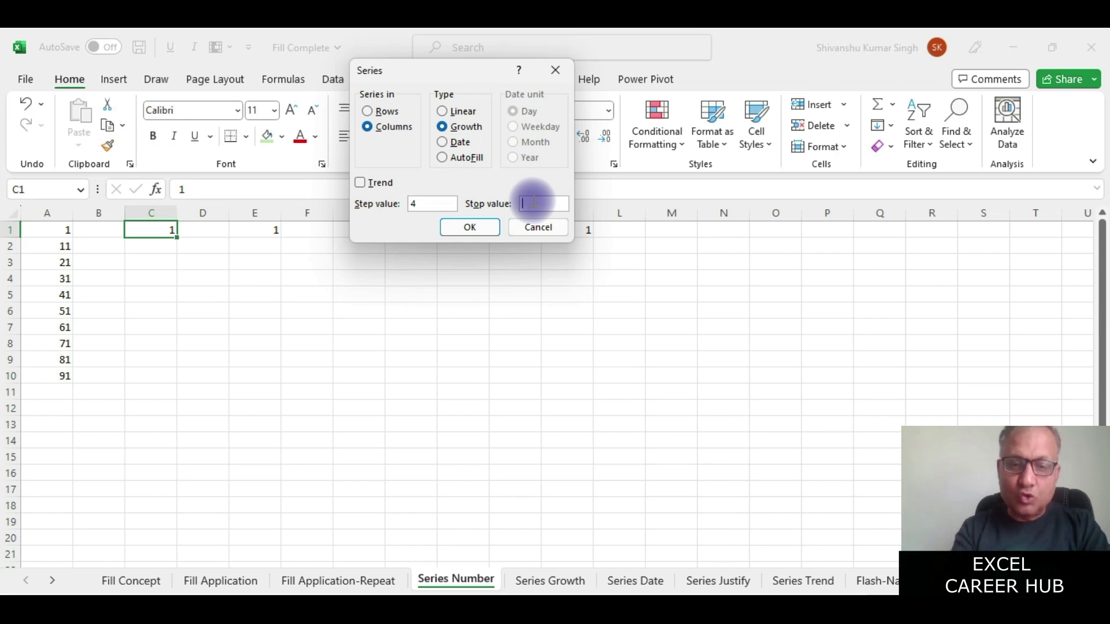
{"action": "type", "text": "5000"}
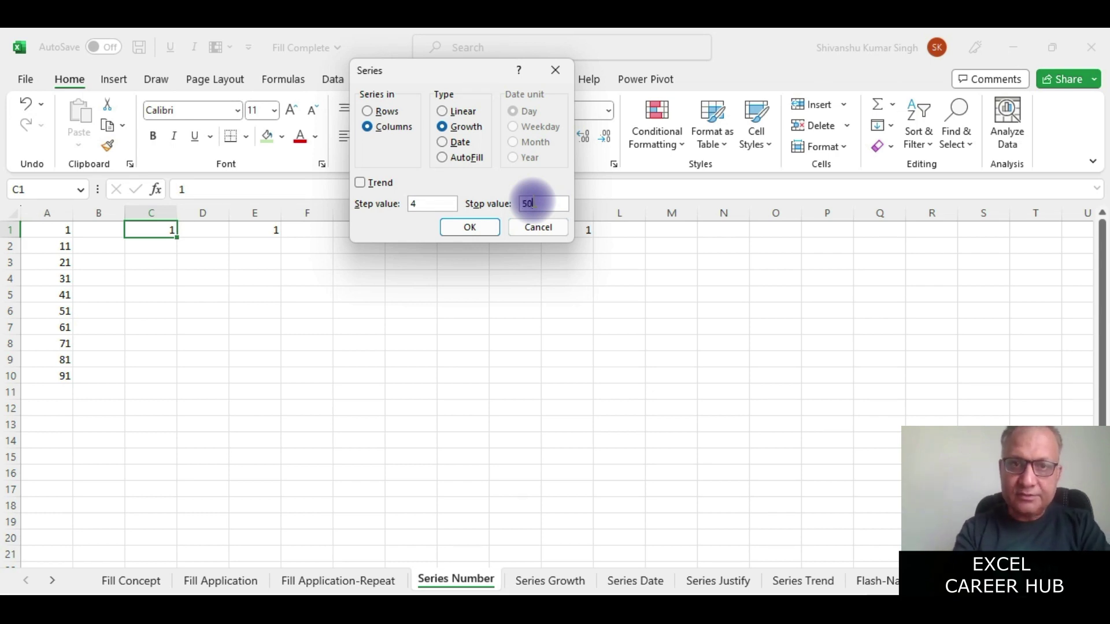
{"action": "left_click", "coordinate": [473, 227]}
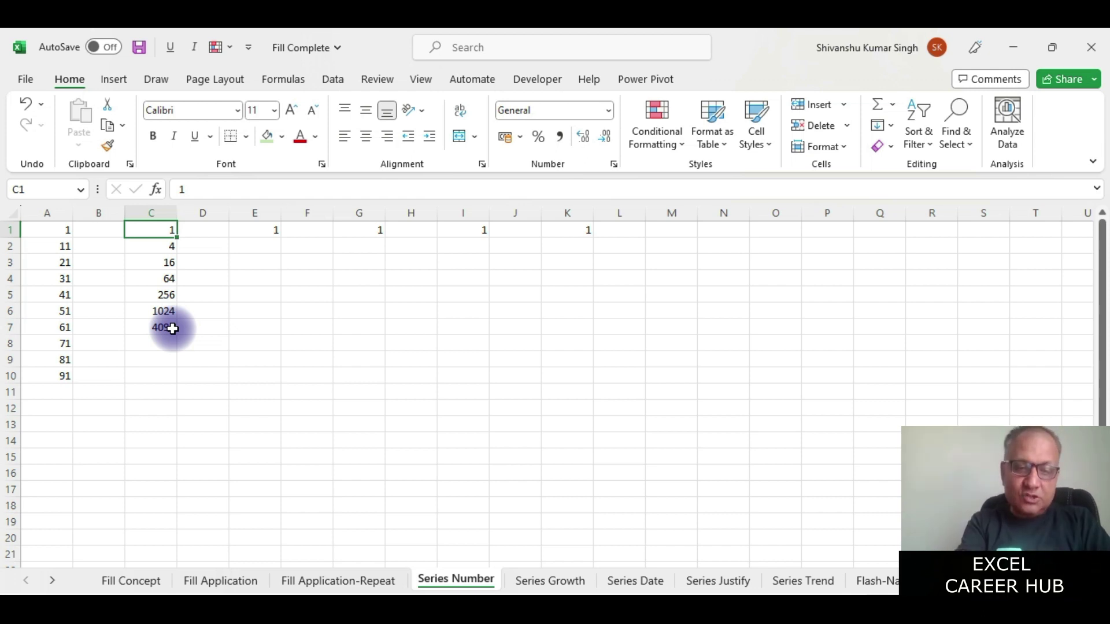
- Undo the old growth series and fill C1:C9 with growth step 5, stop value 100000
{"action": "key", "text": "ctrl+z"}
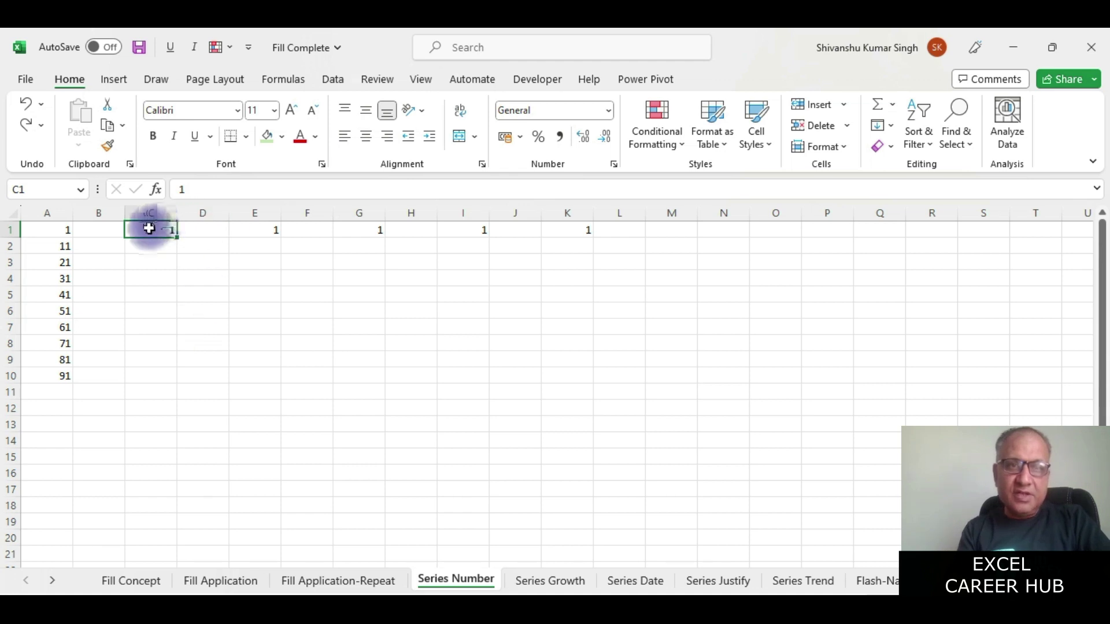
{"action": "left_click_drag", "start_coordinate": [146, 228], "coordinate": [168, 351]}
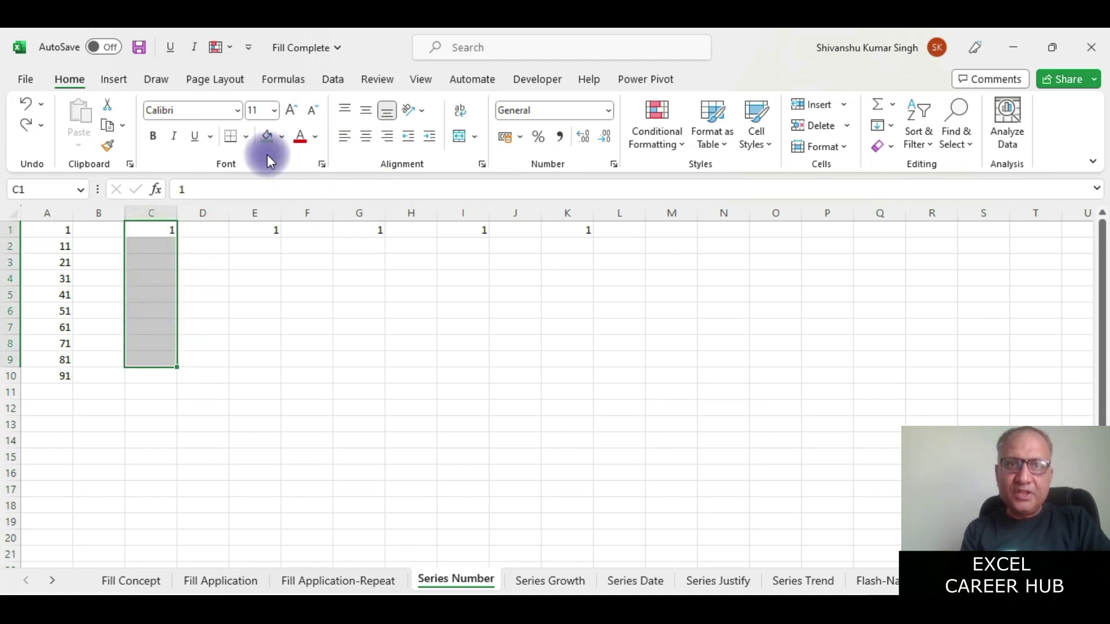
{"action": "left_click", "coordinate": [888, 123]}
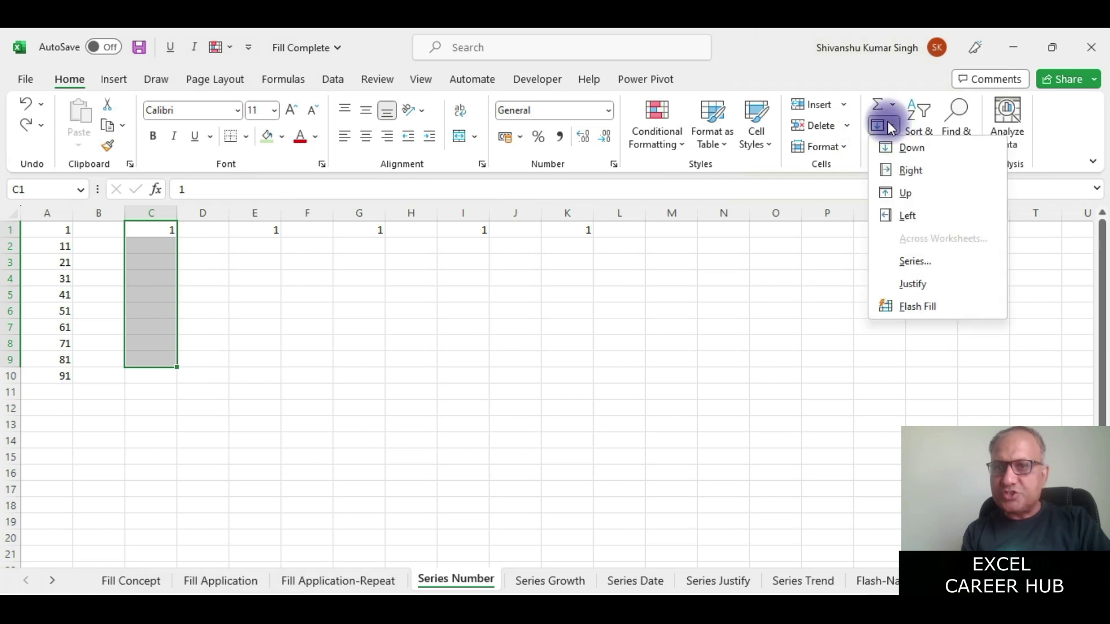
{"action": "left_click", "coordinate": [916, 263]}
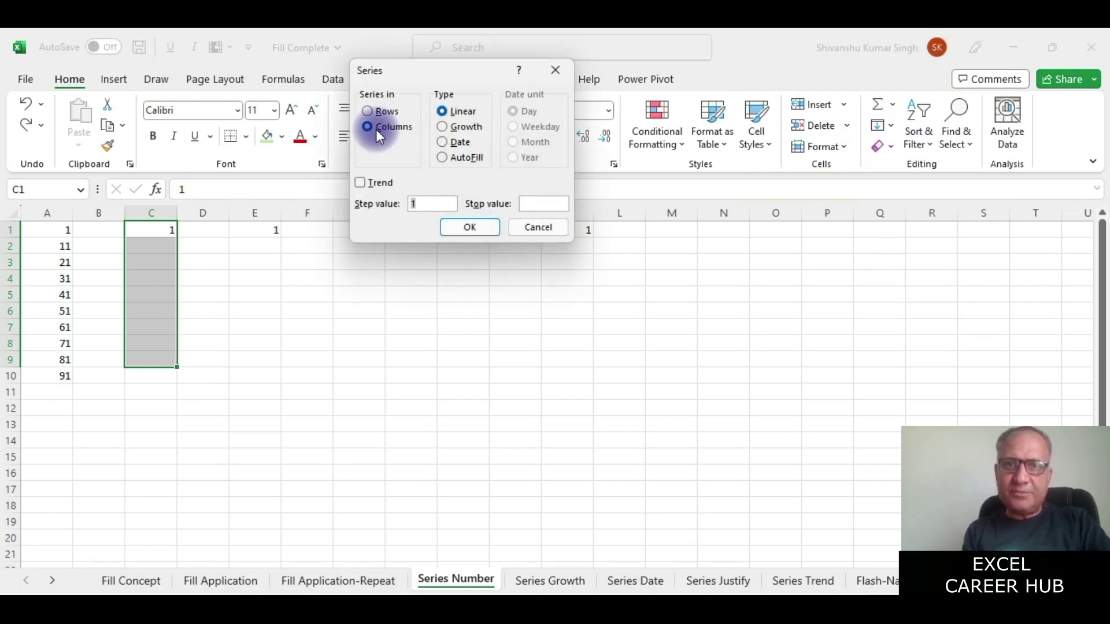
{"action": "double_click", "coordinate": [414, 203]}
{"action": "type", "text": "5"}
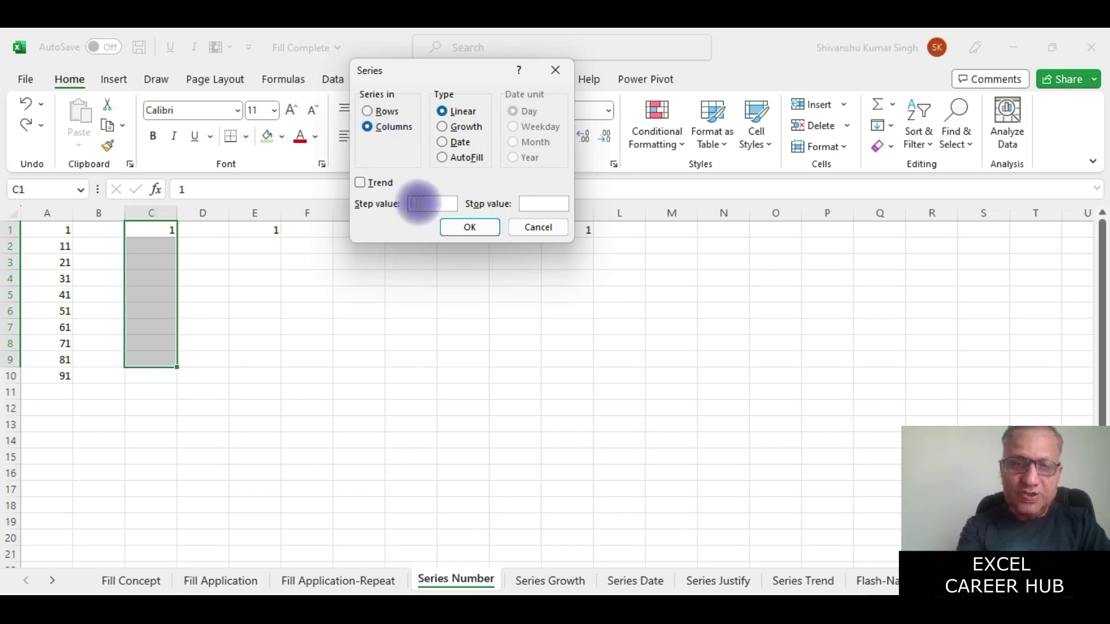
{"action": "left_click", "coordinate": [538, 203]}
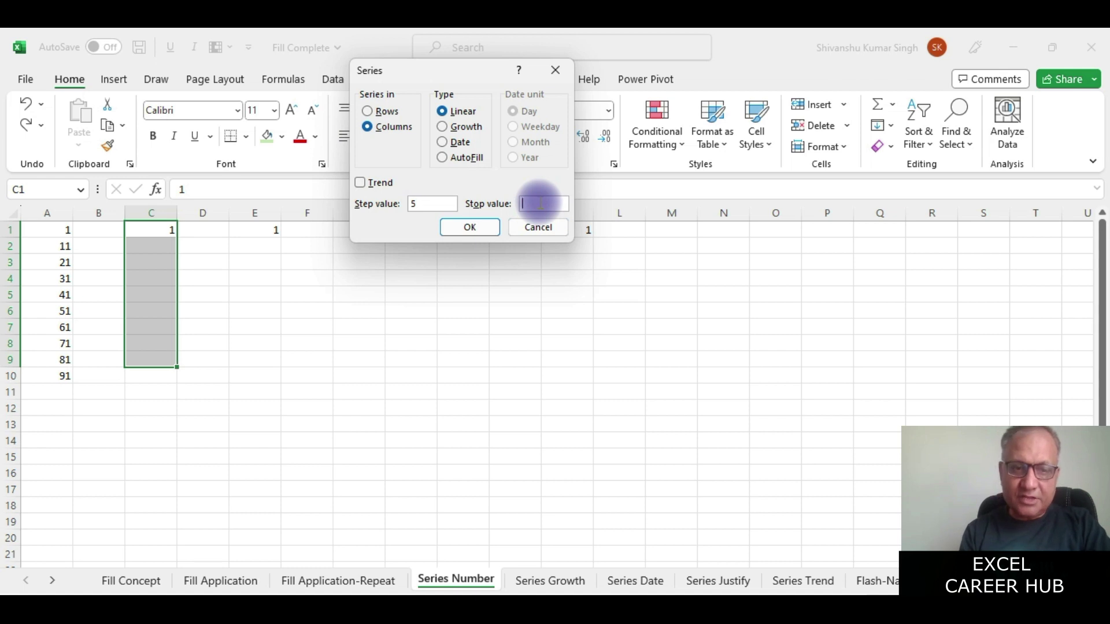
{"action": "type", "text": "100000"}
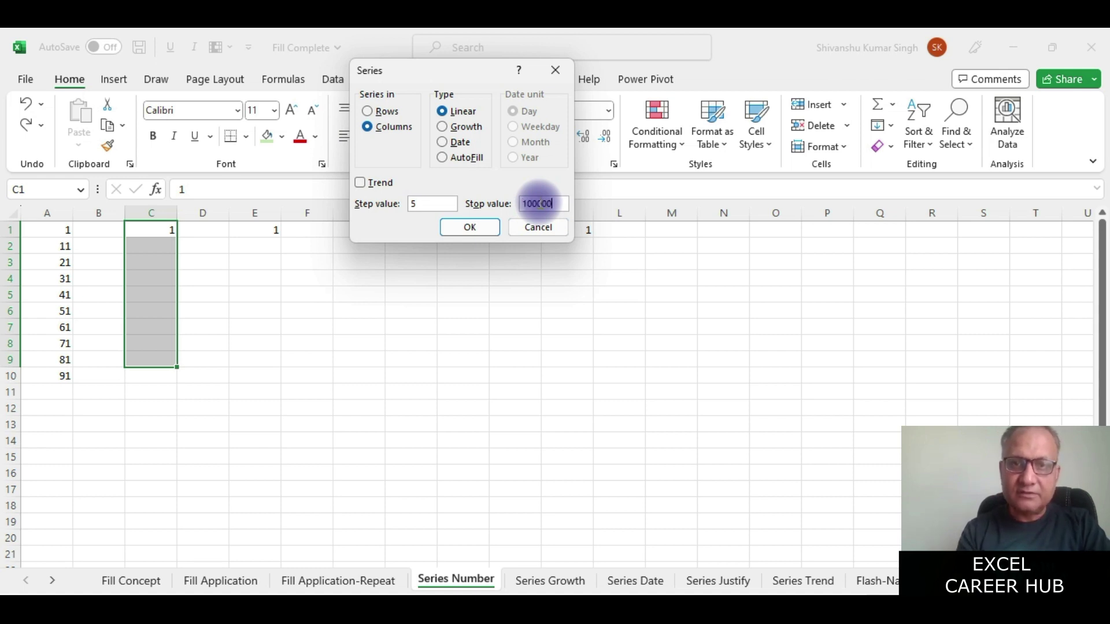
{"action": "left_click", "coordinate": [446, 128]}
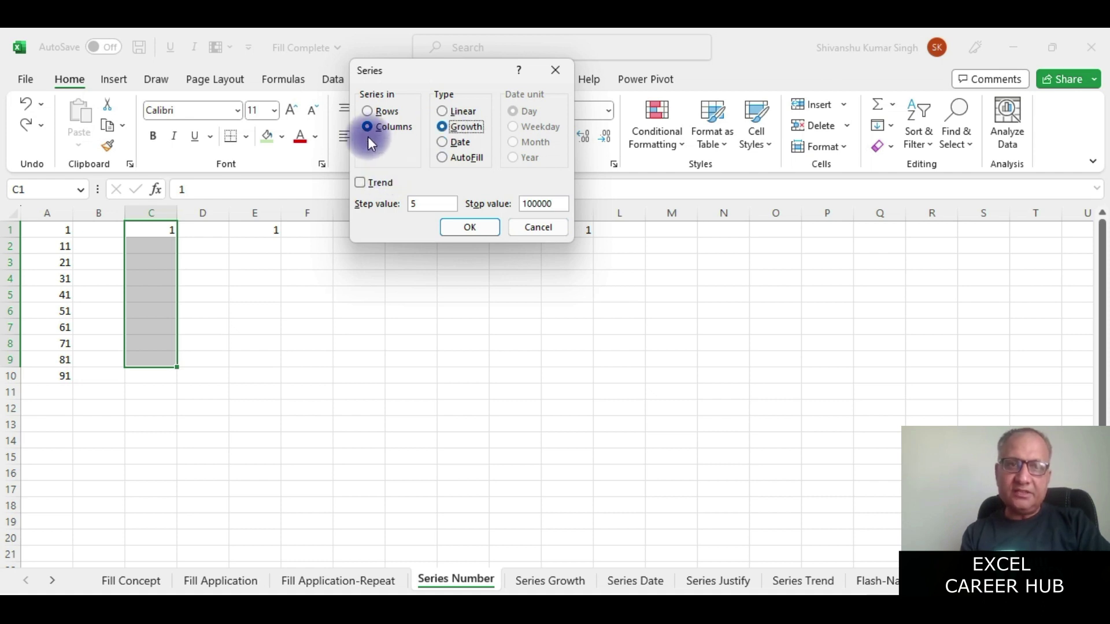
{"action": "left_click", "coordinate": [470, 229]}
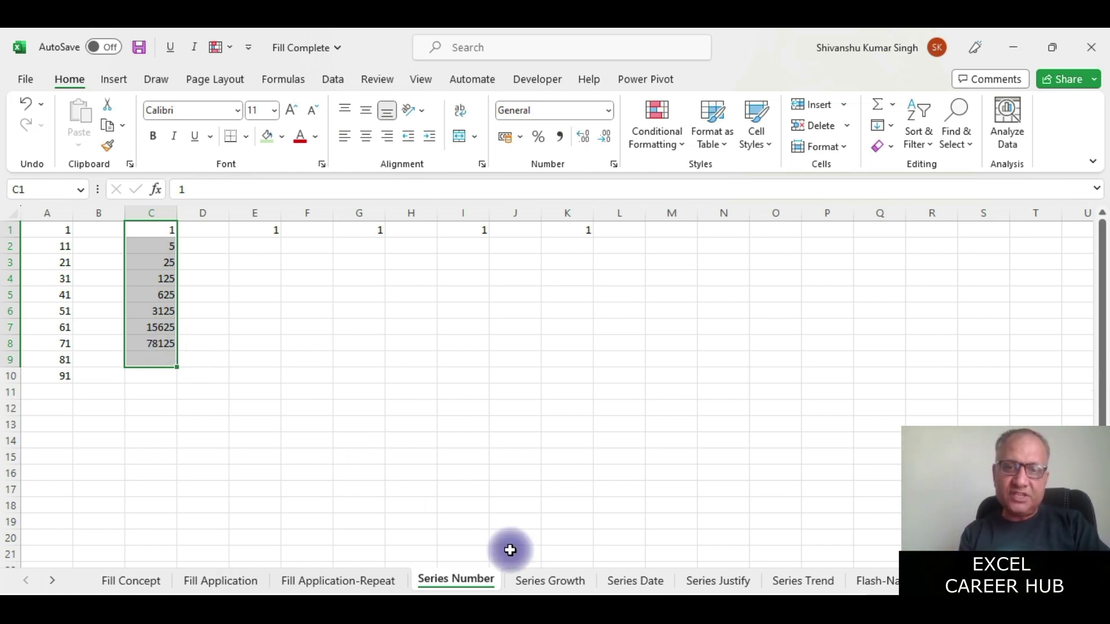
- On the Series Date sheet, enter 01-01-2023 in cell A2 under Date
{"action": "left_click", "coordinate": [656, 581]}
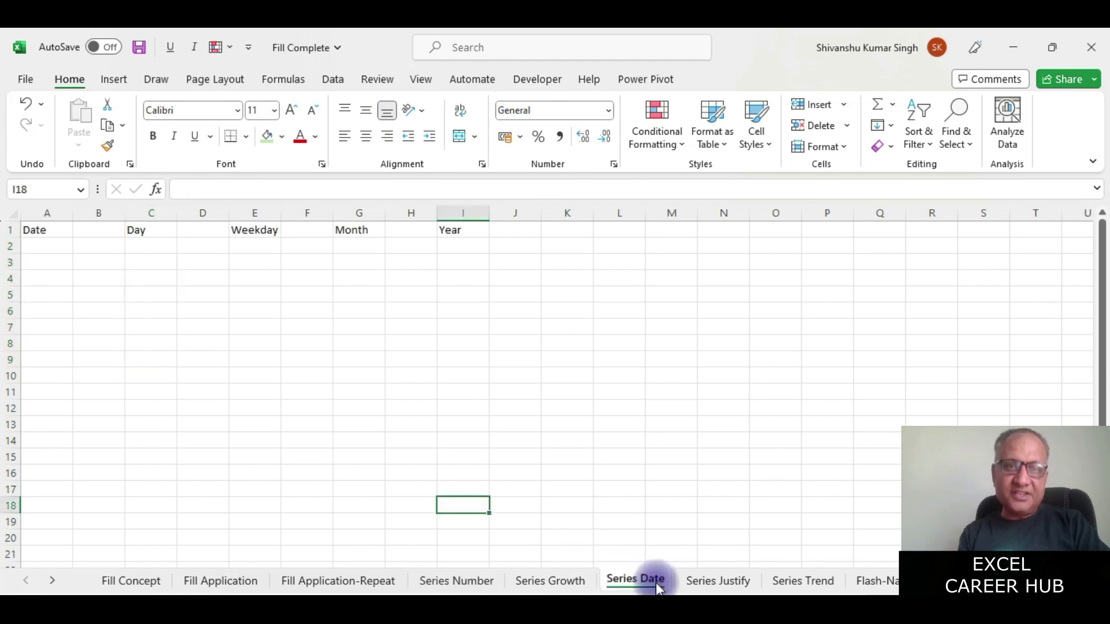
{"action": "left_click", "coordinate": [52, 243]}
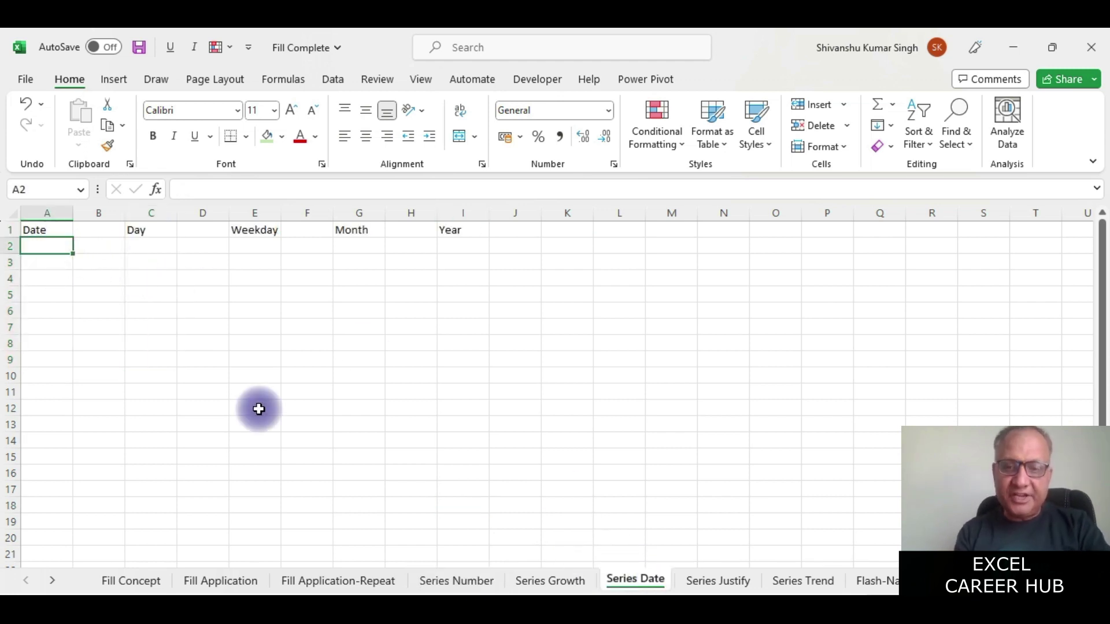
{"action": "type", "text": "01-01-"}
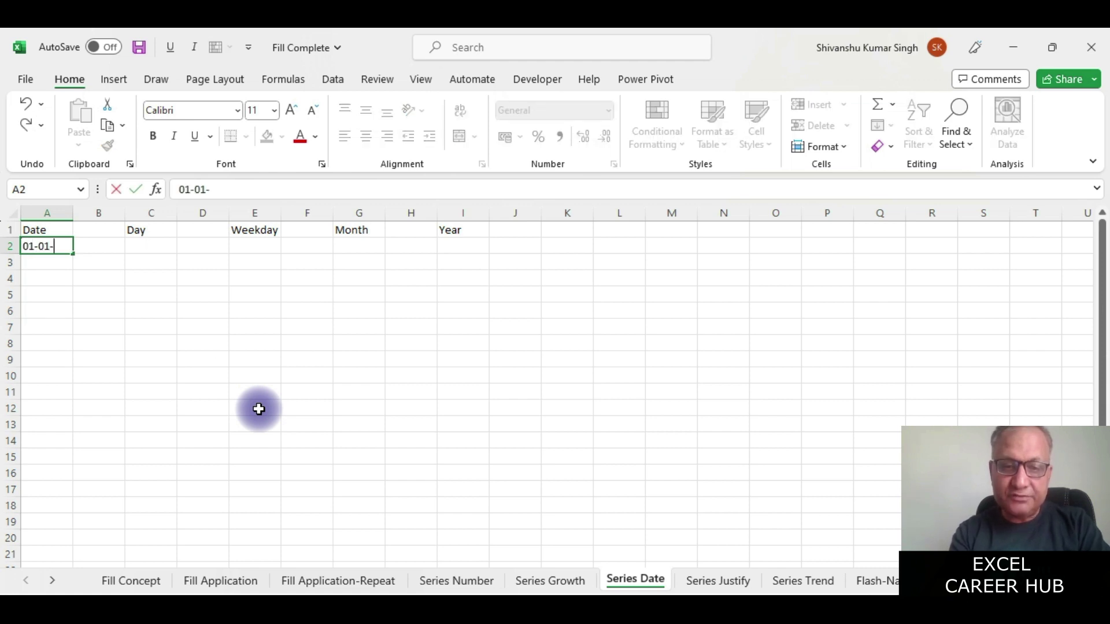
{"action": "type", "text": "2023"}
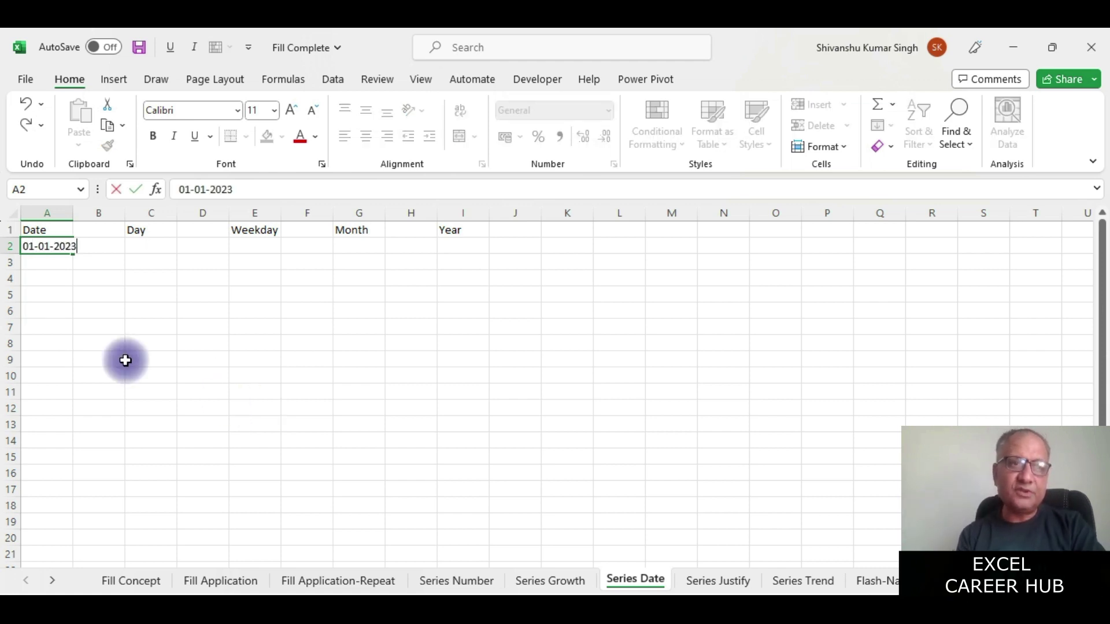
{"action": "left_click", "coordinate": [13, 334]}
{"action": "left_click", "coordinate": [70, 245]}
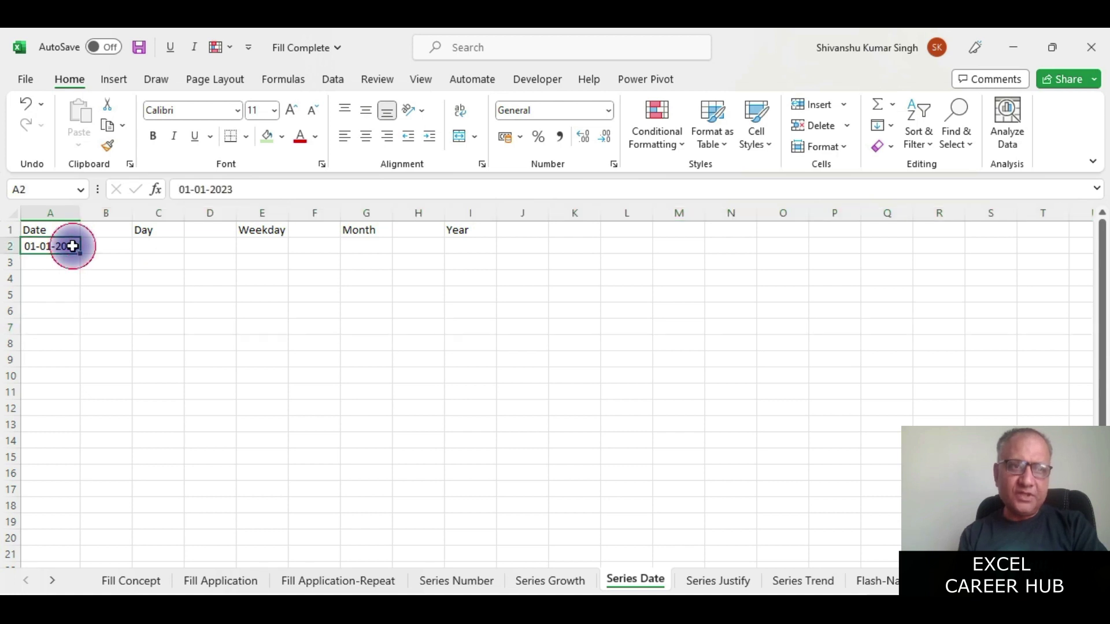
- Fill column A with daily dates from 01-01-2023, stop value 30-01-2023
{"action": "left_click", "coordinate": [891, 128]}
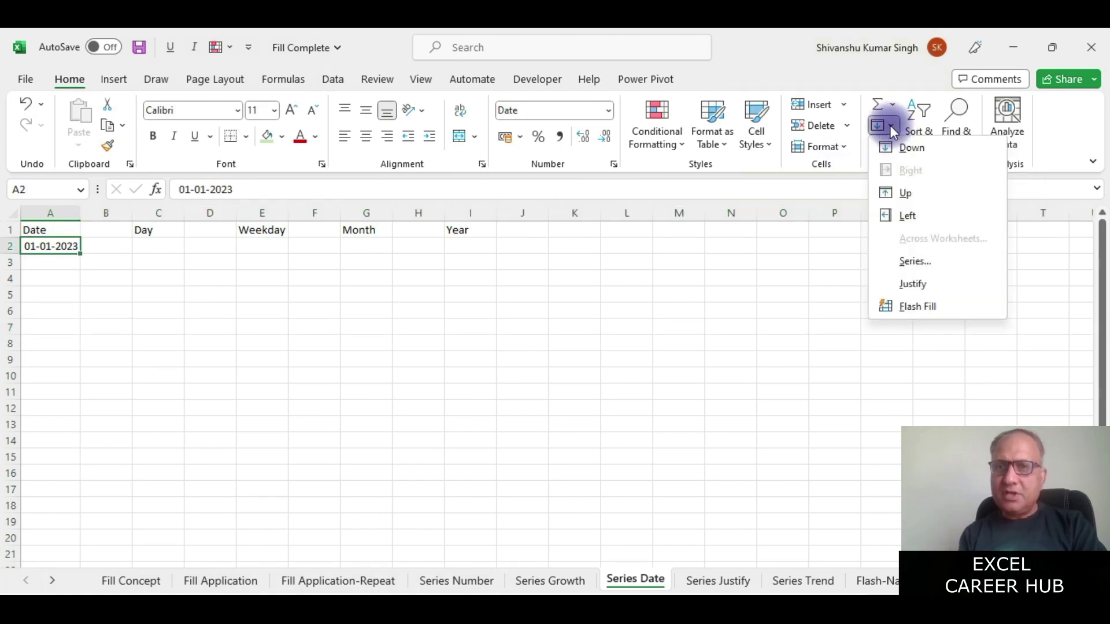
{"action": "left_click", "coordinate": [914, 261]}
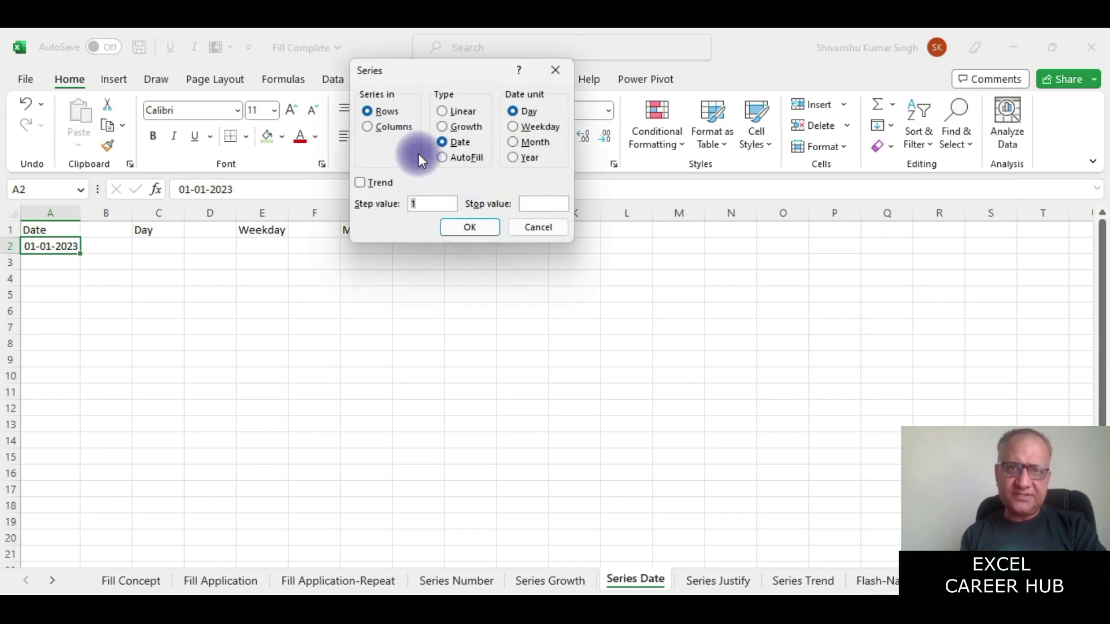
{"action": "left_click", "coordinate": [371, 129]}
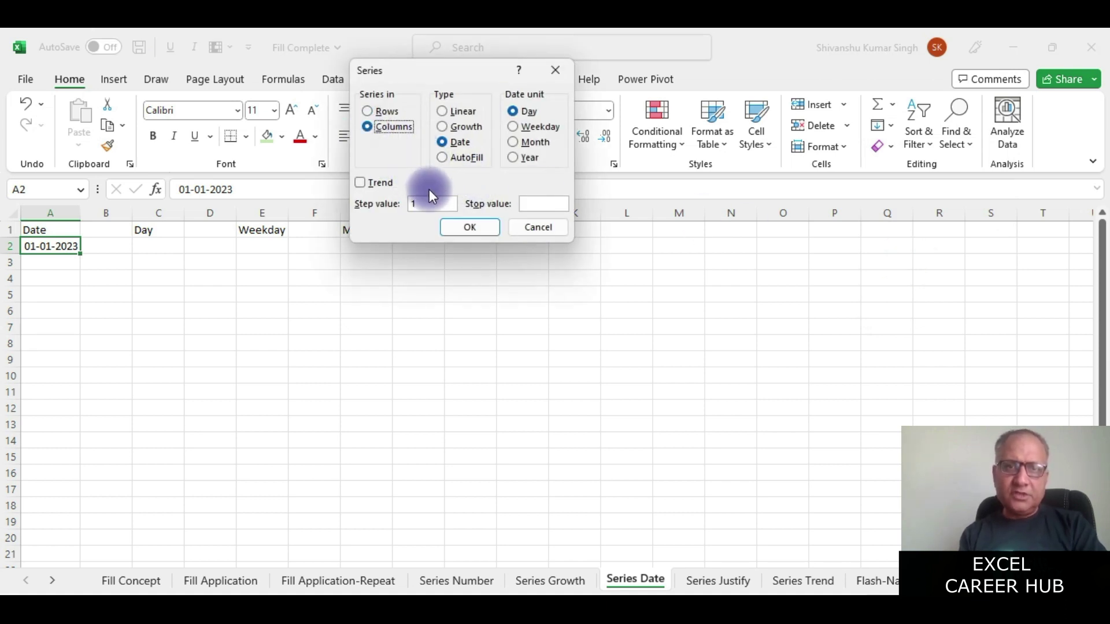
{"action": "left_click", "coordinate": [532, 205]}
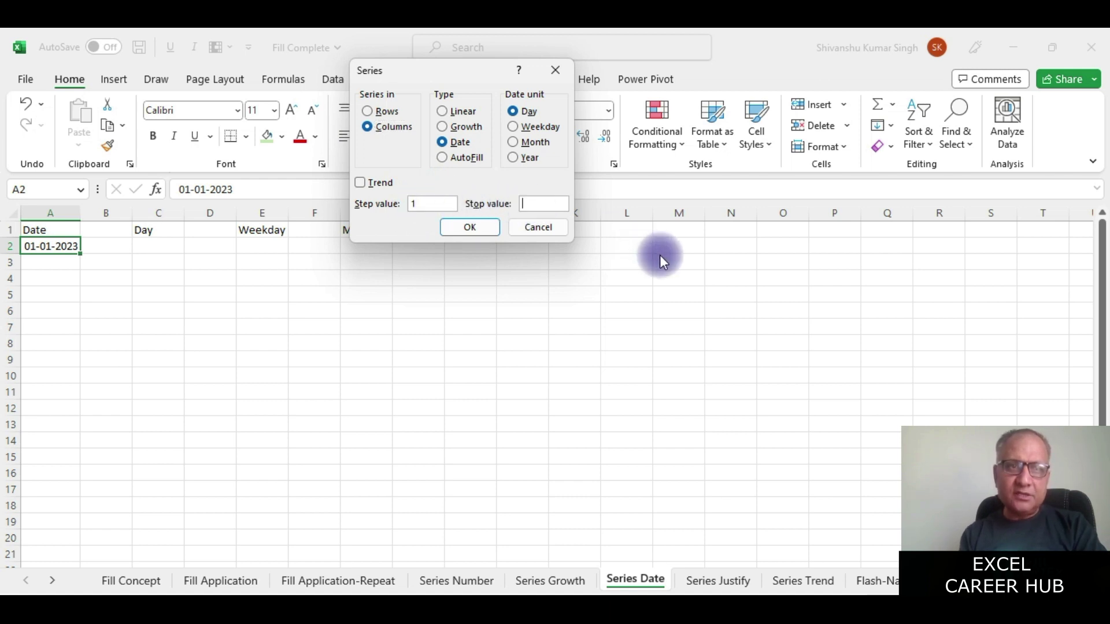
{"action": "type", "text": "30-01-202"}
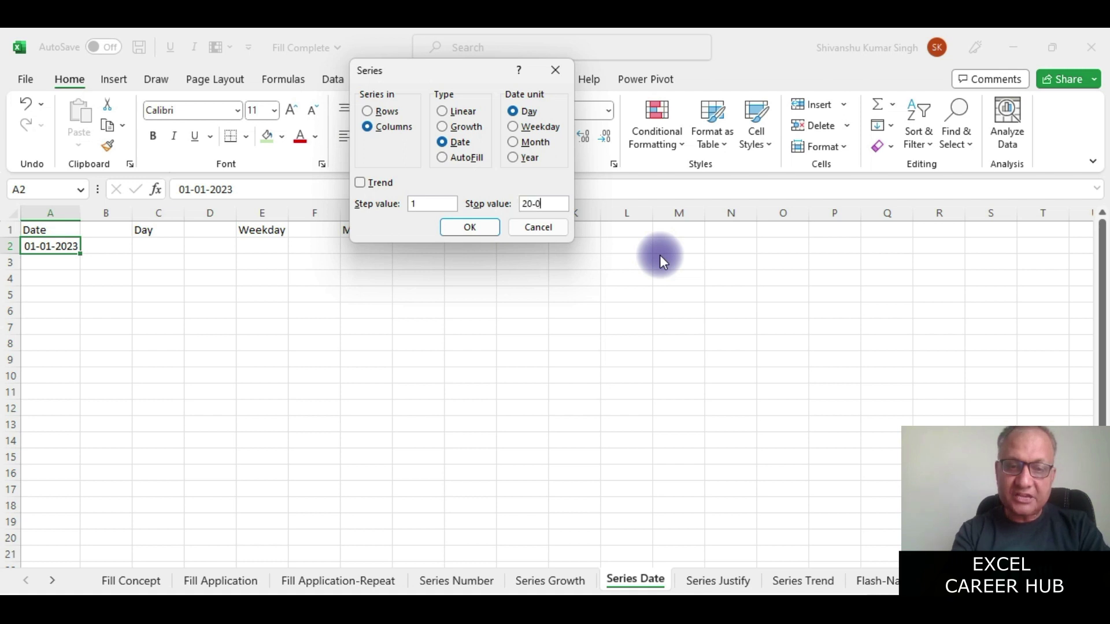
{"action": "type", "text": "3"}
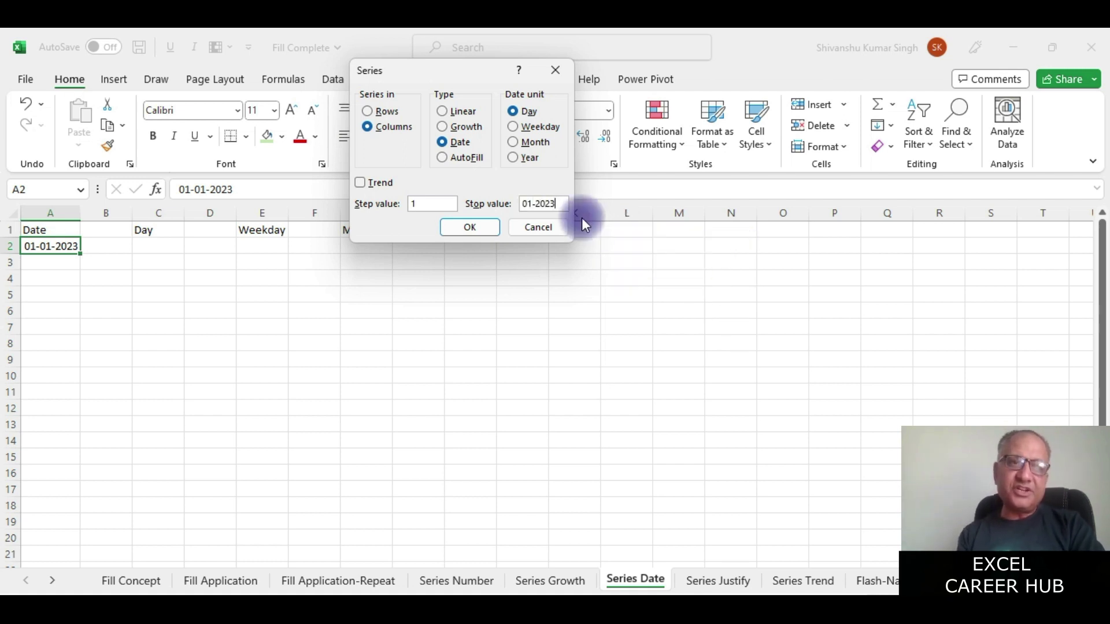
{"action": "left_click", "coordinate": [481, 228]}
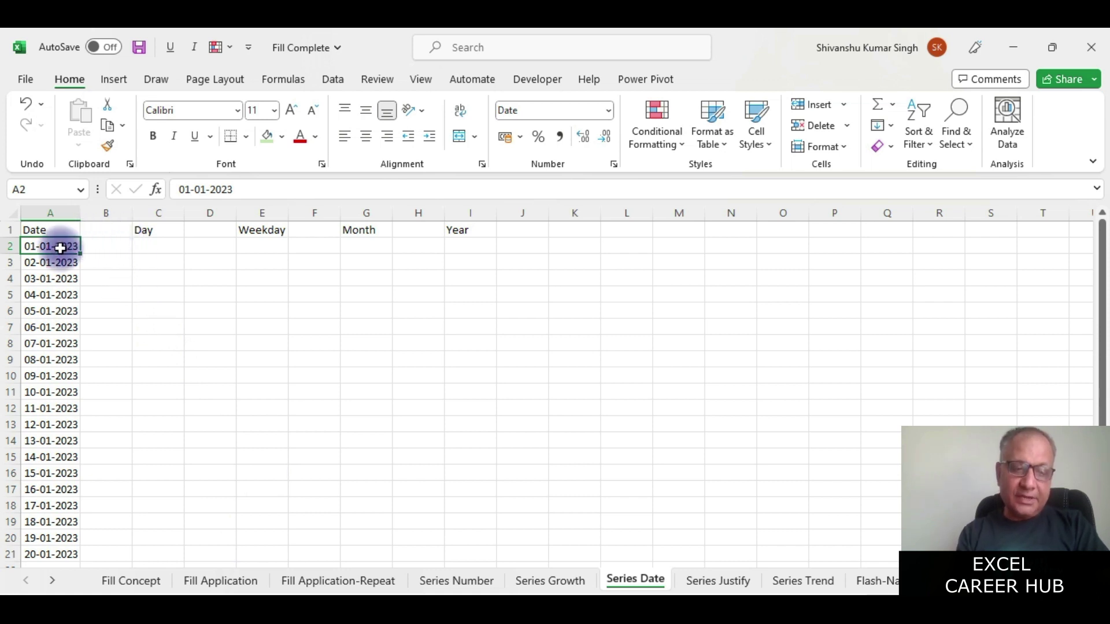
- Copy the 01-01-2023 date from A2 into E2 and autofit column E
{"action": "key", "text": "ctrl+c"}
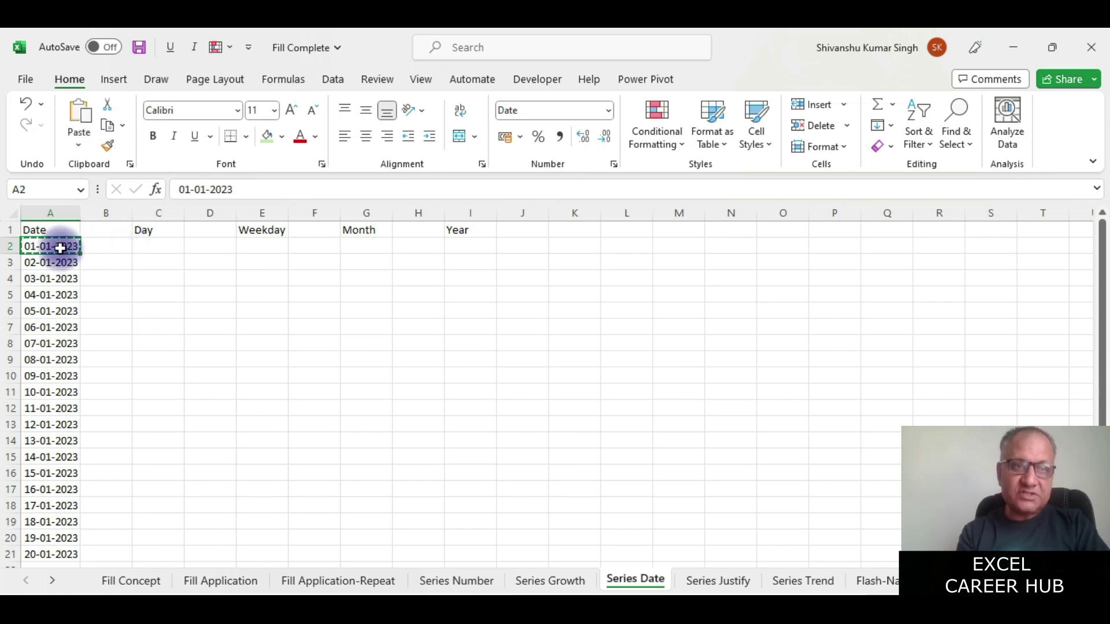
{"action": "left_click", "coordinate": [143, 247]}
{"action": "left_click", "coordinate": [252, 247]}
{"action": "key", "text": "ctrl+v"}
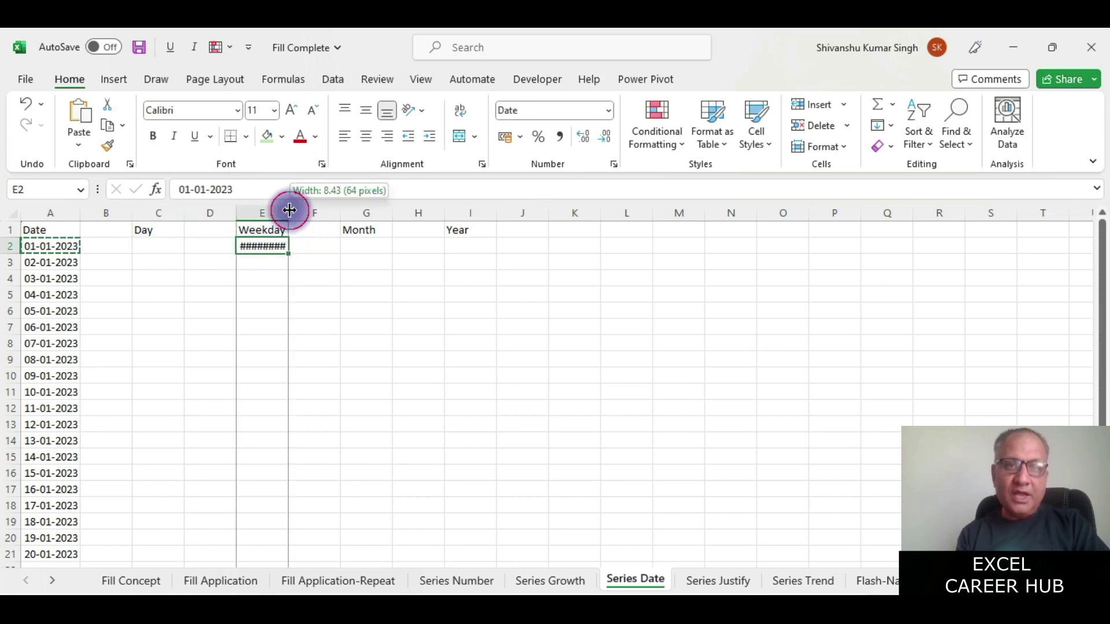
{"action": "double_click", "coordinate": [288, 213]}
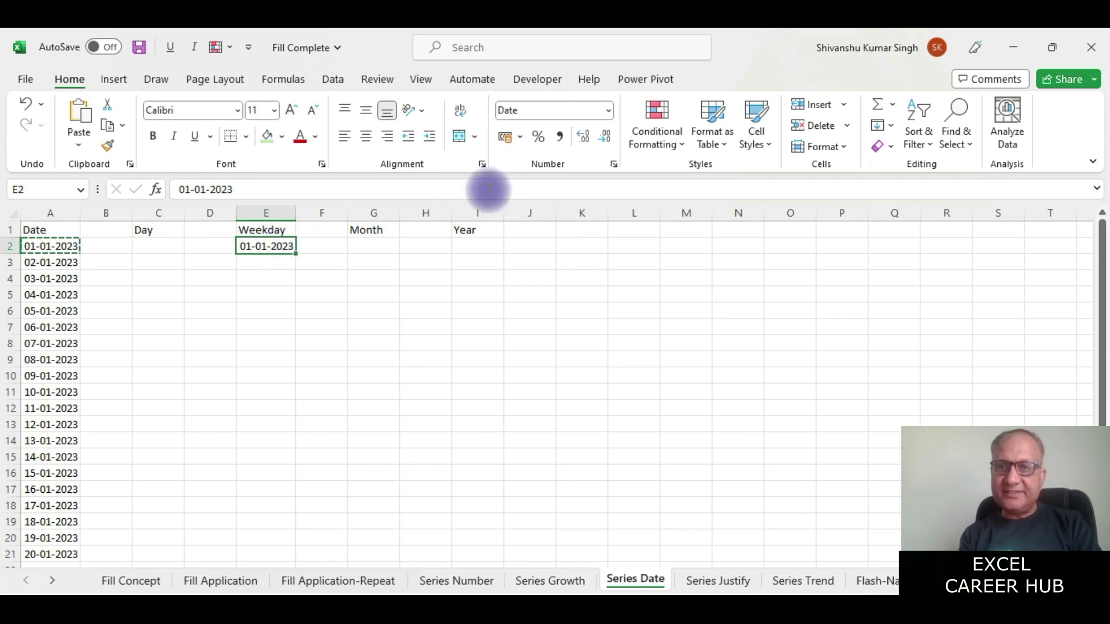
{"action": "left_click", "coordinate": [892, 127]}
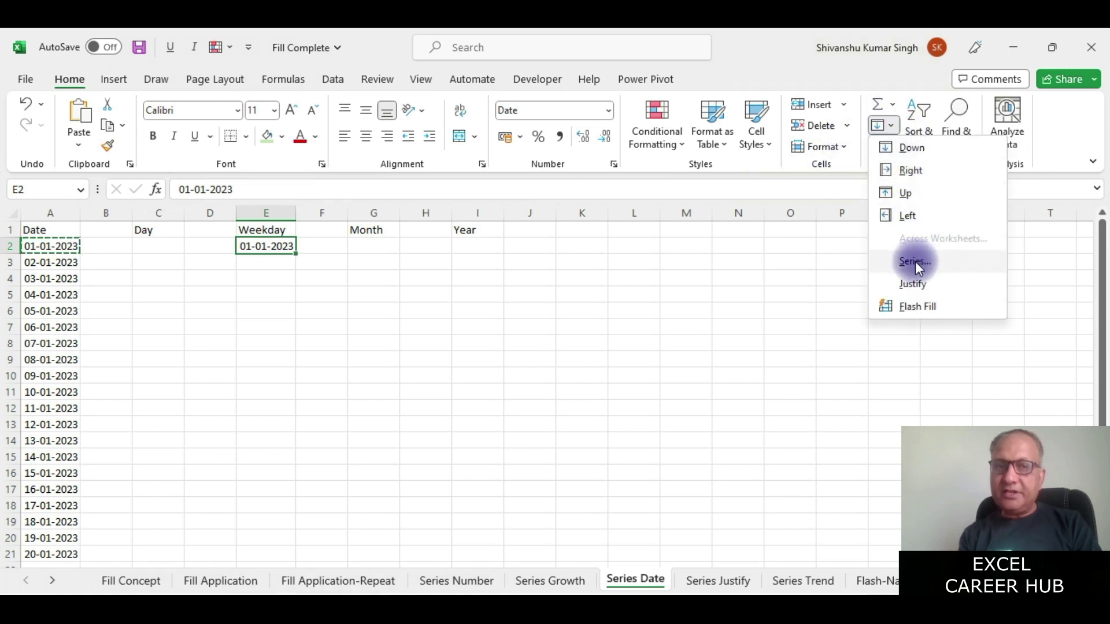
- Fill column E with weekday-only dates down to stop value 20-01-2023
{"action": "left_click", "coordinate": [915, 261]}
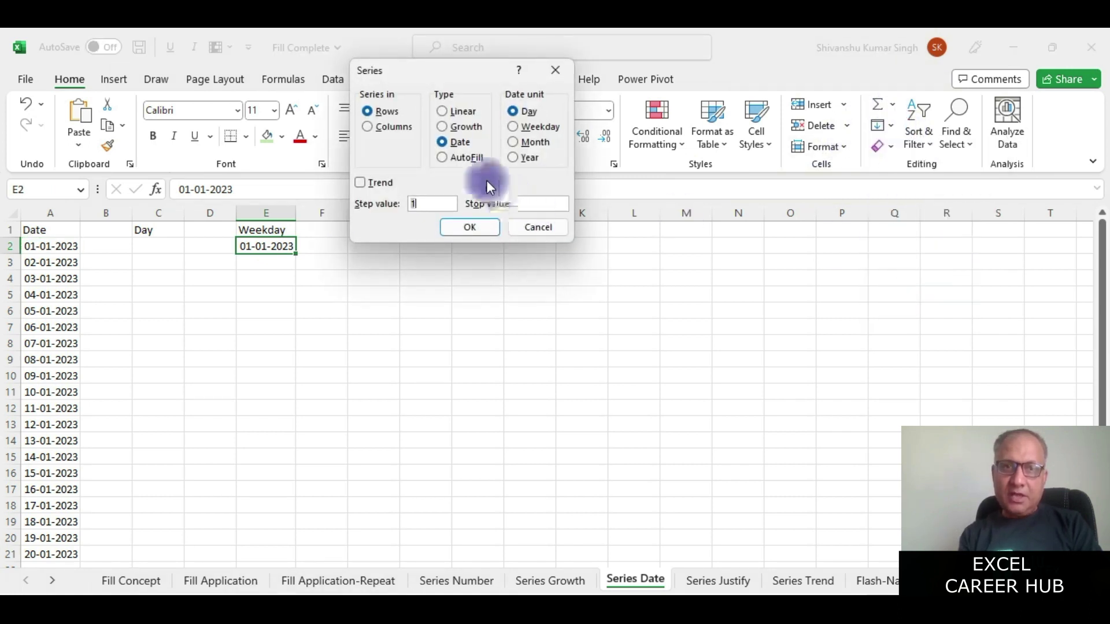
{"action": "left_click", "coordinate": [369, 126]}
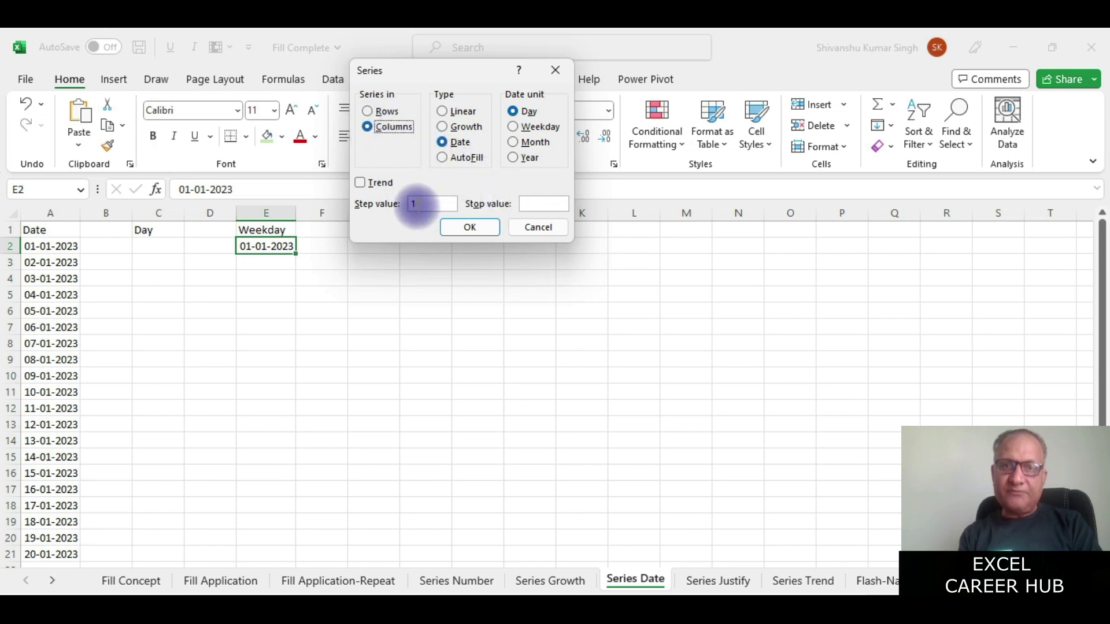
{"action": "left_click", "coordinate": [535, 203]}
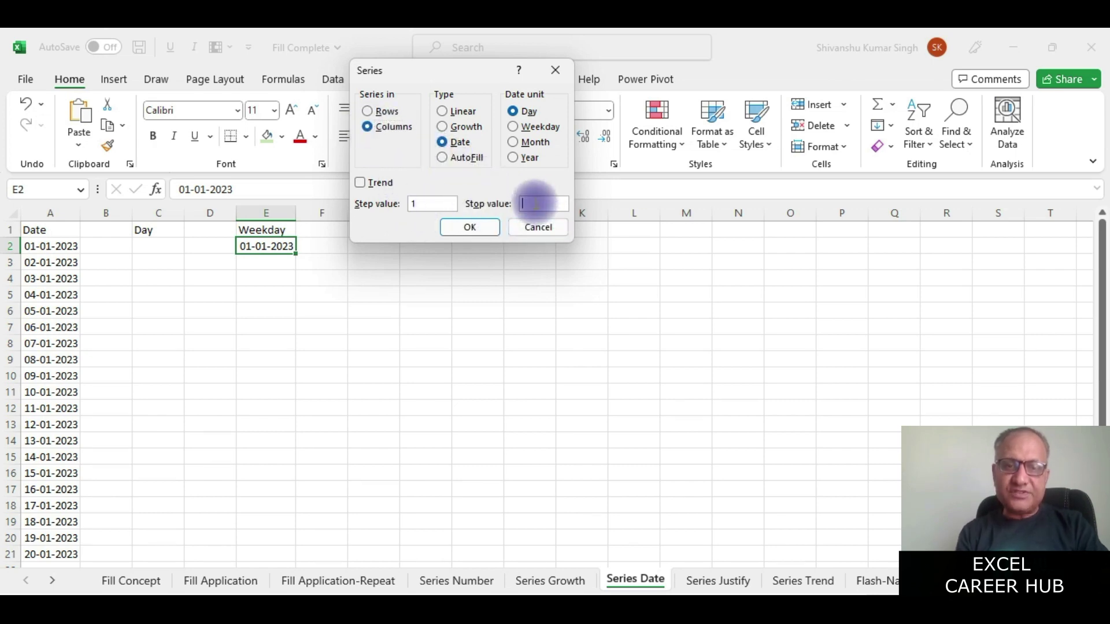
{"action": "type", "text": "20-"}
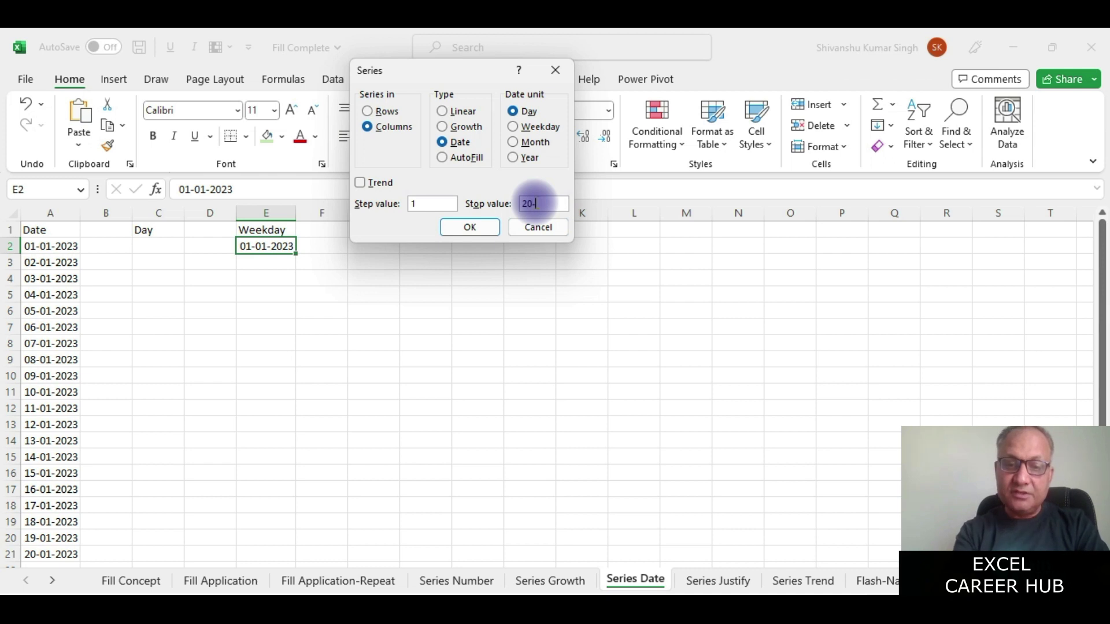
{"action": "type", "text": "01-"}
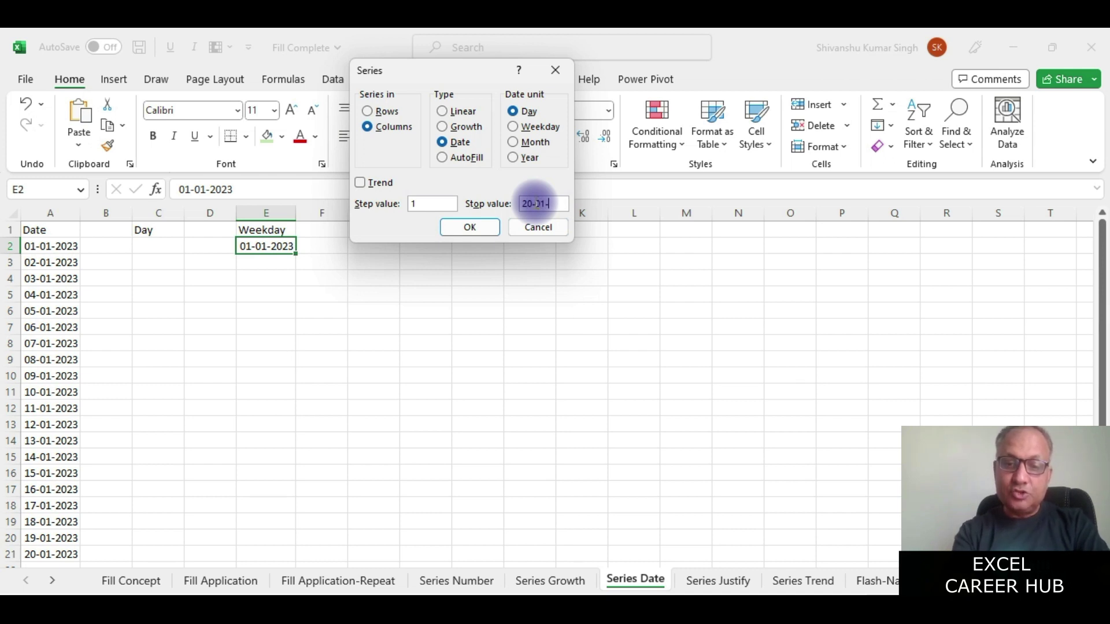
{"action": "type", "text": "2023"}
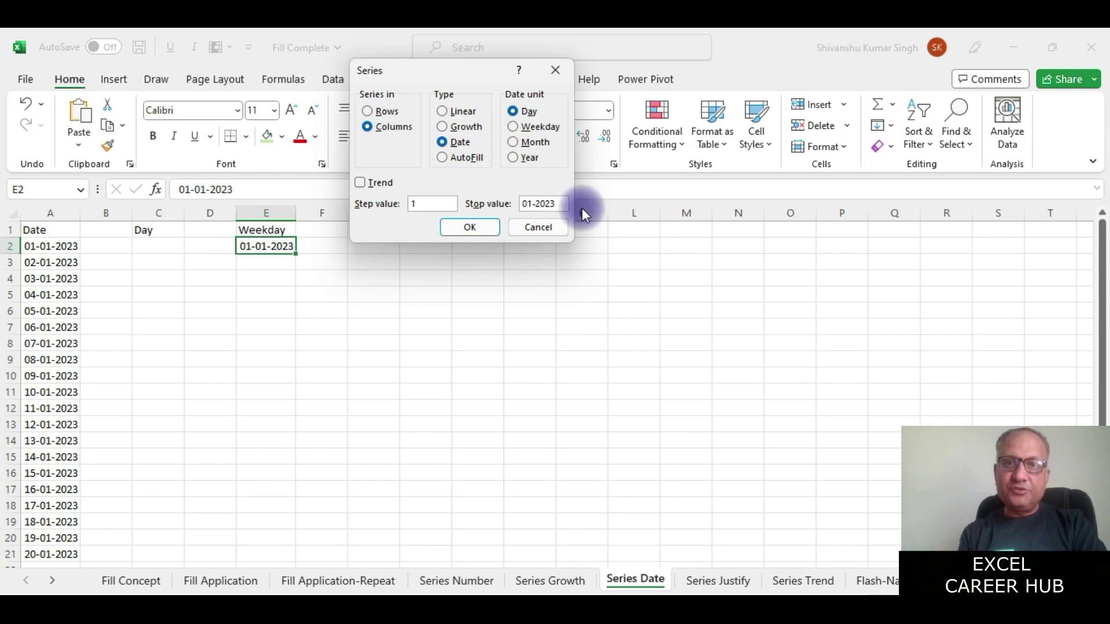
{"action": "left_click", "coordinate": [514, 130]}
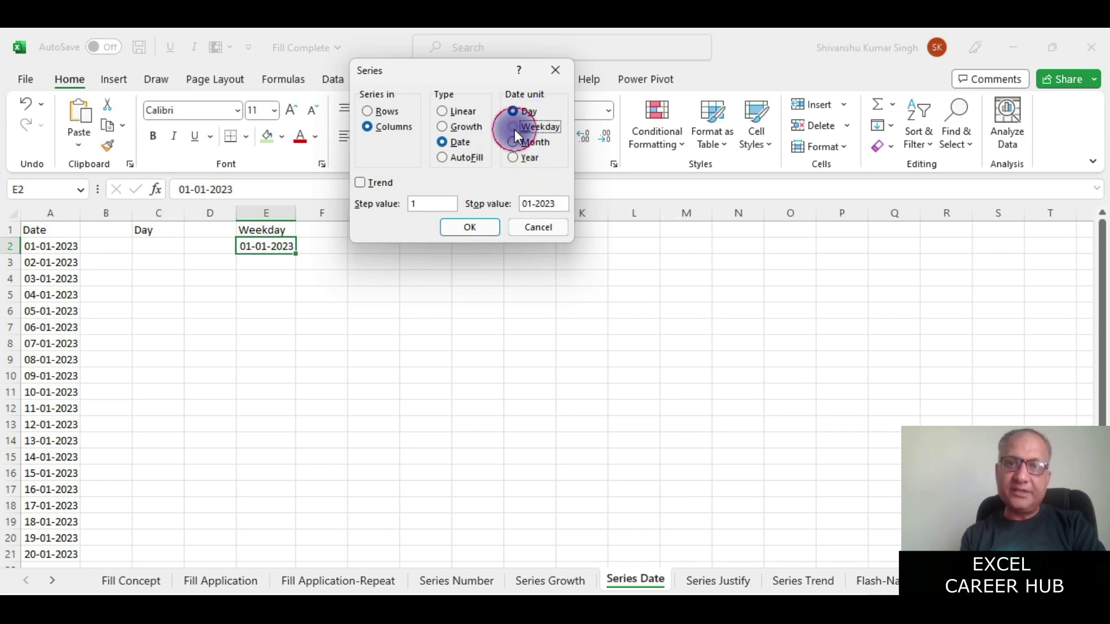
{"action": "left_click", "coordinate": [480, 226]}
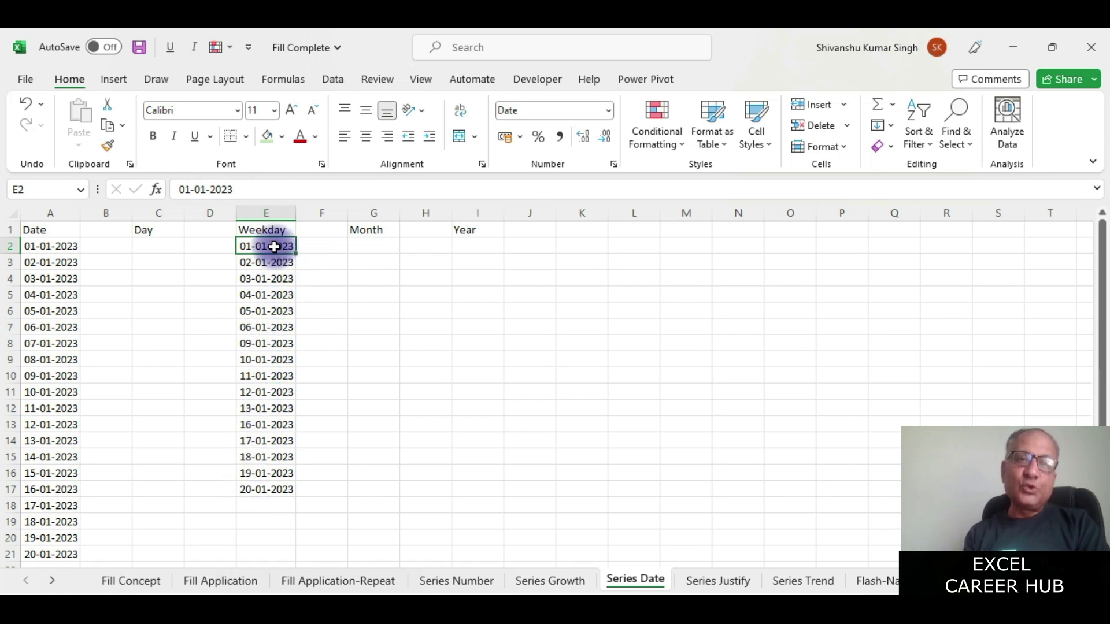
- Enter the start date 01-01-2023 in cell G2 under Month
{"action": "left_click", "coordinate": [368, 249]}
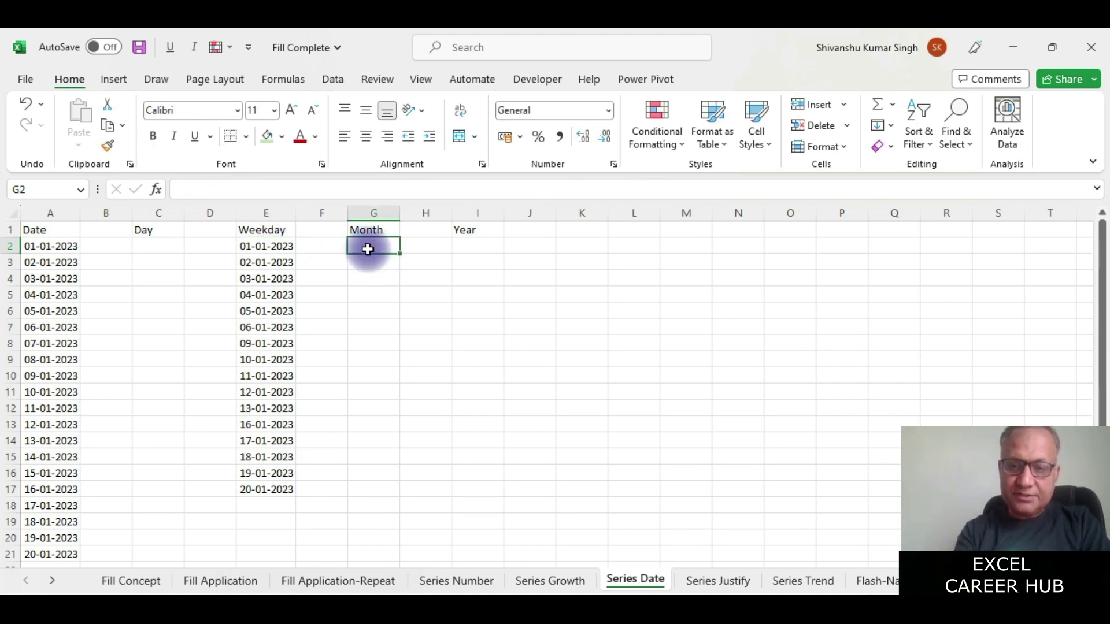
{"action": "type", "text": "01"}
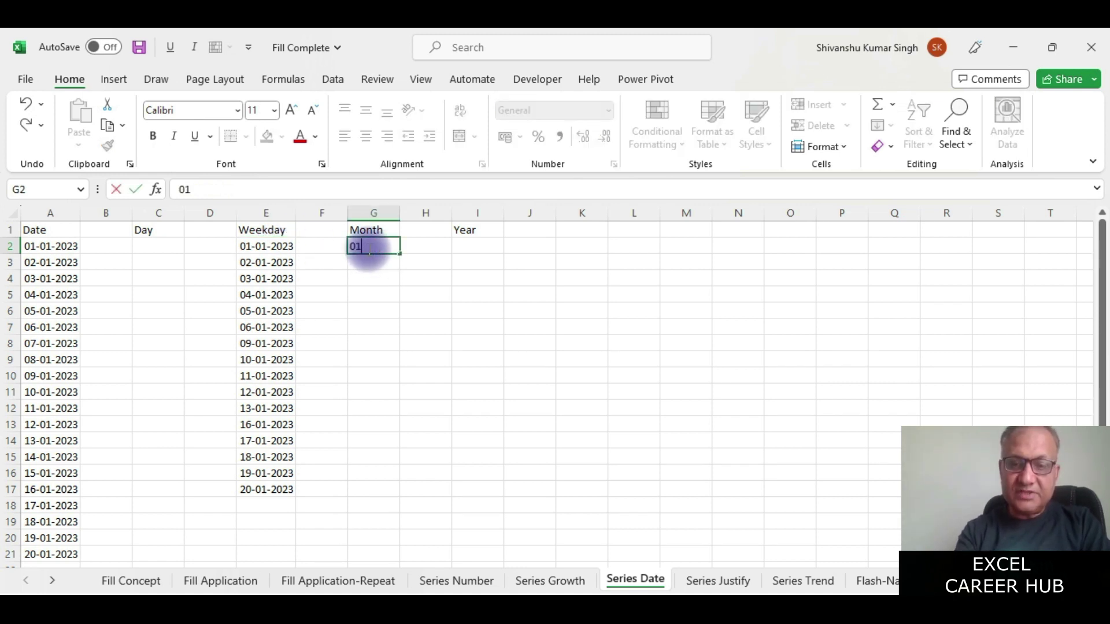
{"action": "type", "text": "-01-2023"}
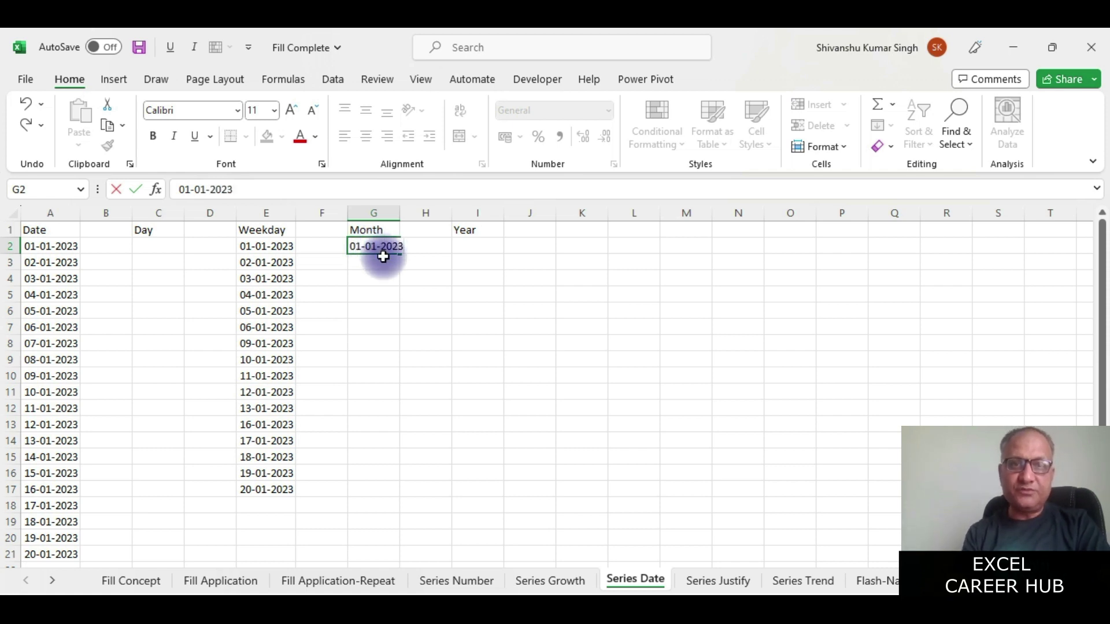
{"action": "left_click_drag", "start_coordinate": [431, 296], "coordinate": [455, 299]}
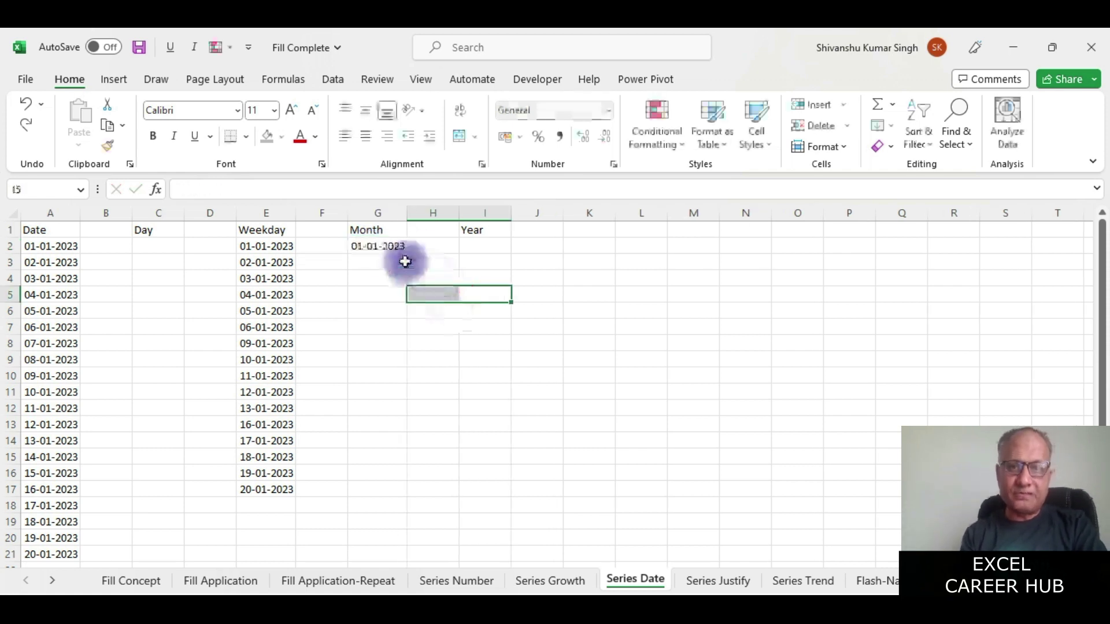
{"action": "left_click", "coordinate": [377, 247]}
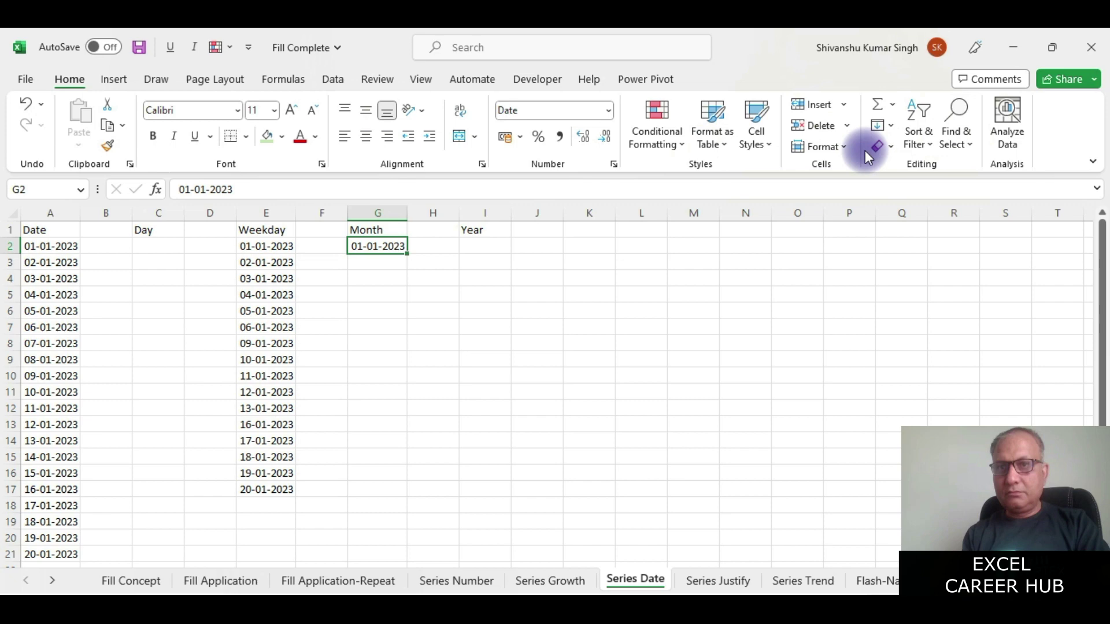
- Set up a monthly date series down column G with stop value 01-12-2023
{"action": "left_click", "coordinate": [892, 126]}
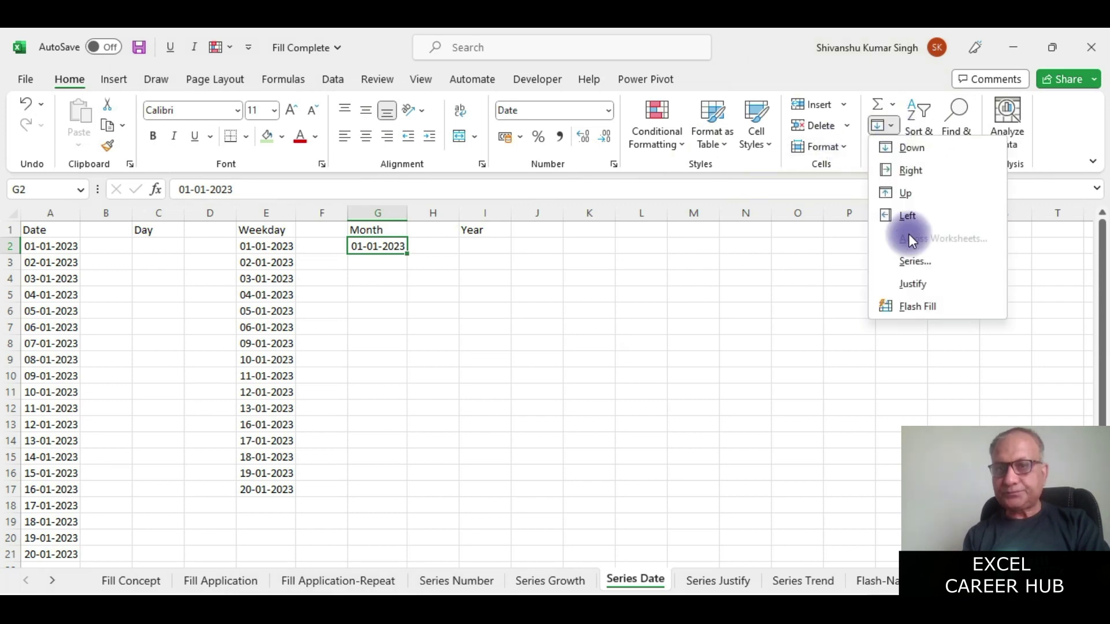
{"action": "left_click", "coordinate": [917, 265]}
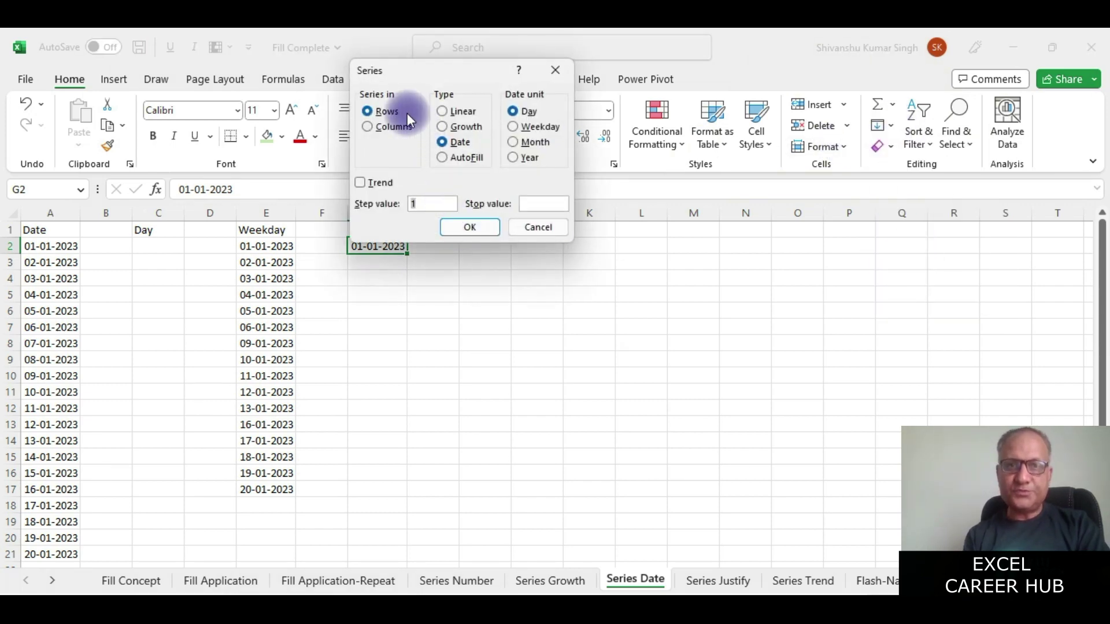
{"action": "left_click_drag", "start_coordinate": [396, 71], "coordinate": [636, 71]}
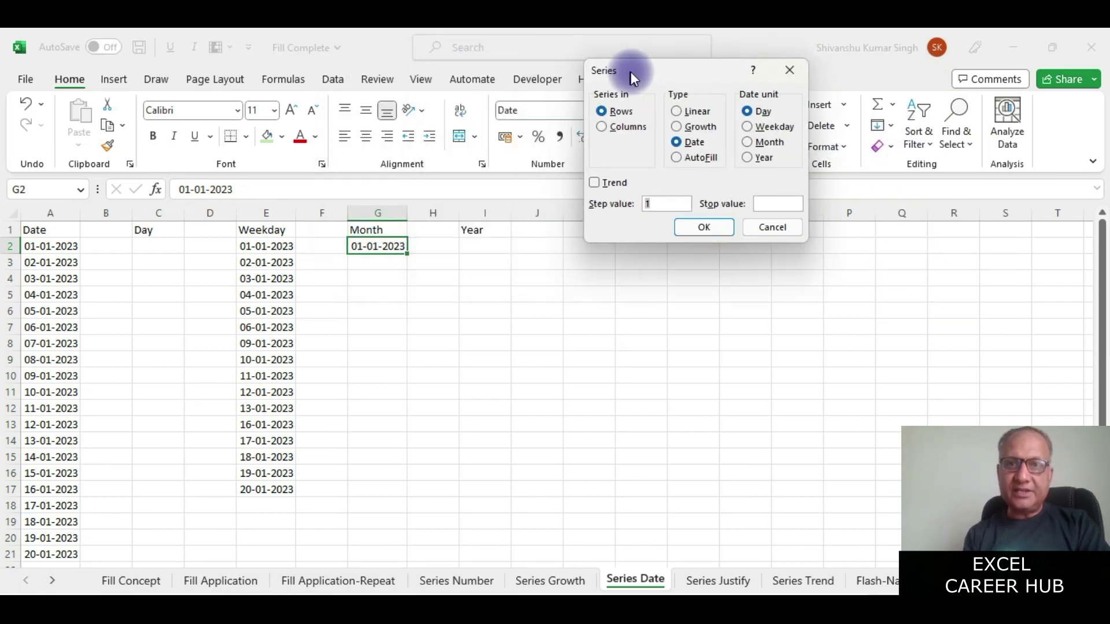
{"action": "left_click", "coordinate": [608, 128]}
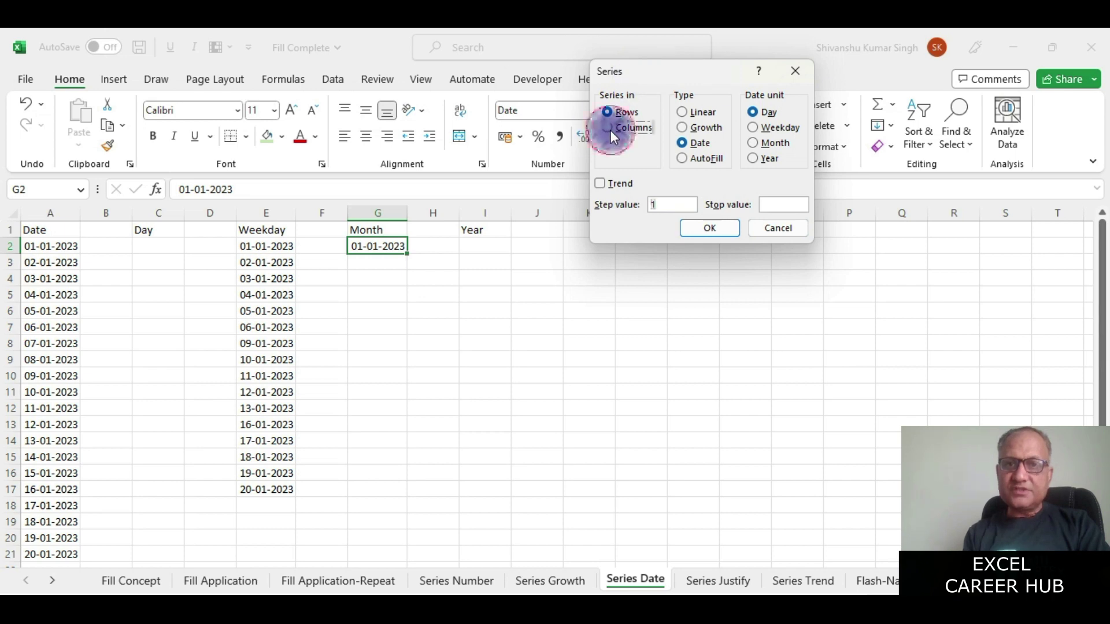
{"action": "left_click", "coordinate": [753, 143]}
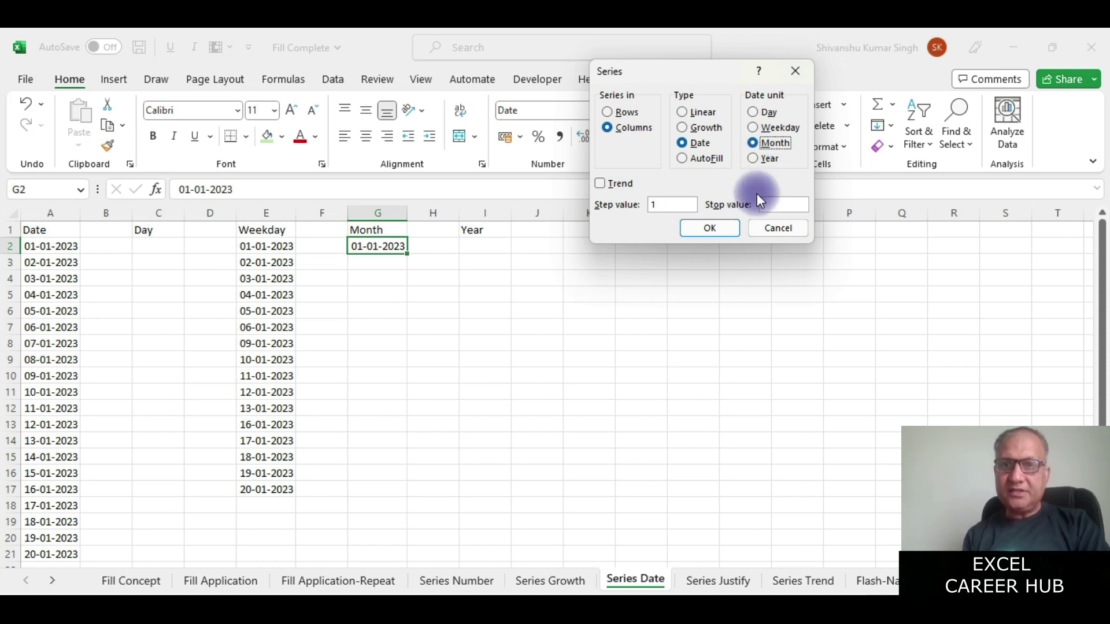
{"action": "left_click", "coordinate": [771, 206]}
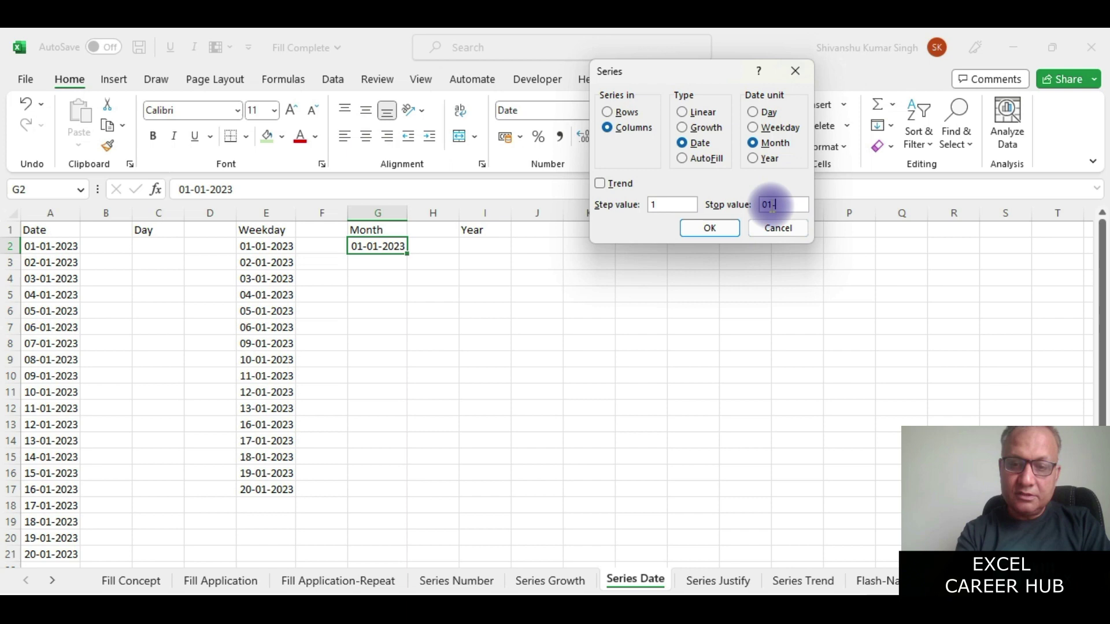
{"action": "type", "text": "01-12"}
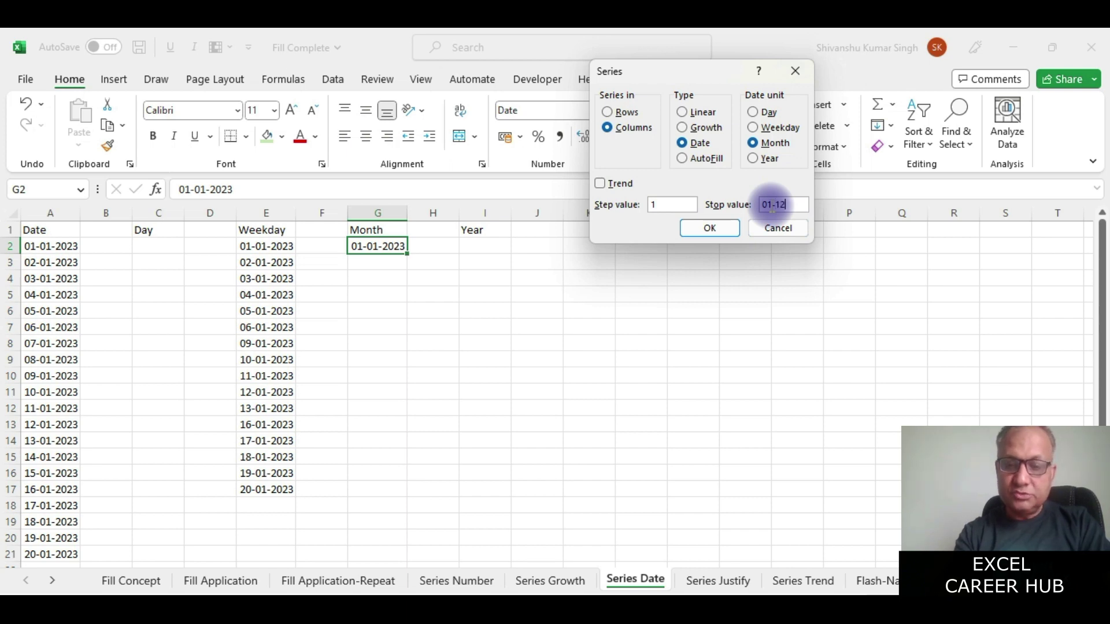
{"action": "type", "text": "-"}
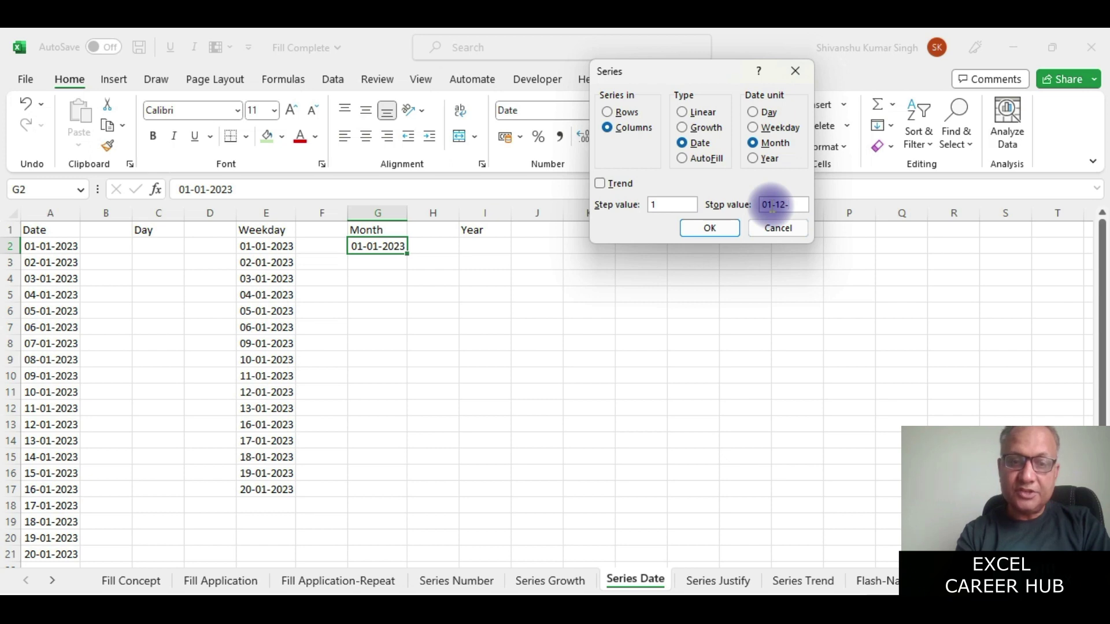
{"action": "type", "text": "2023"}
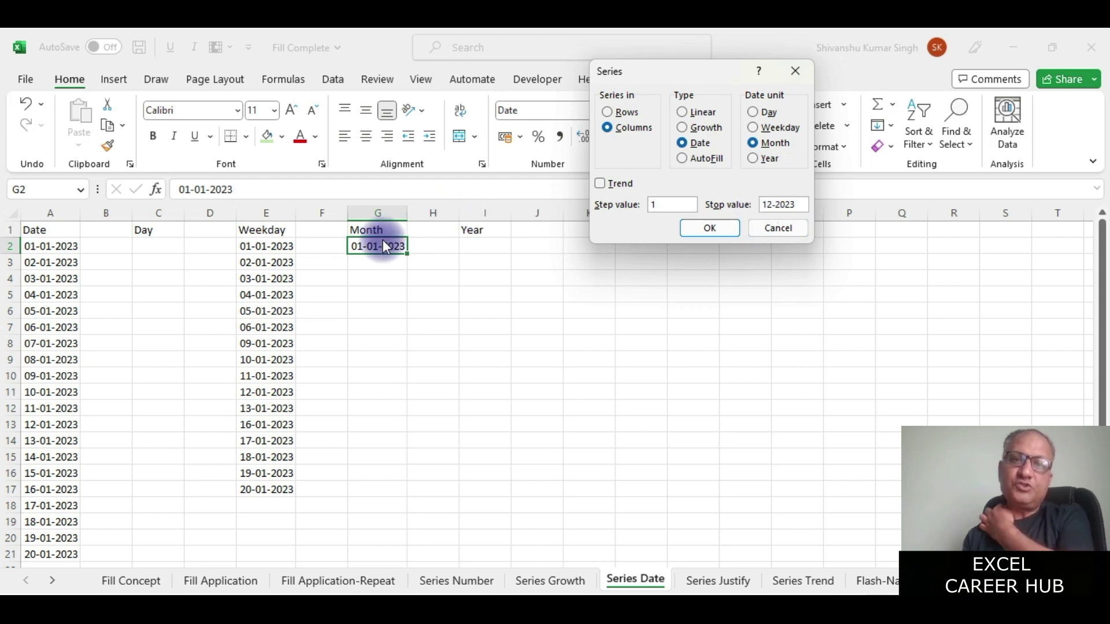
{"action": "left_click", "coordinate": [708, 228]}
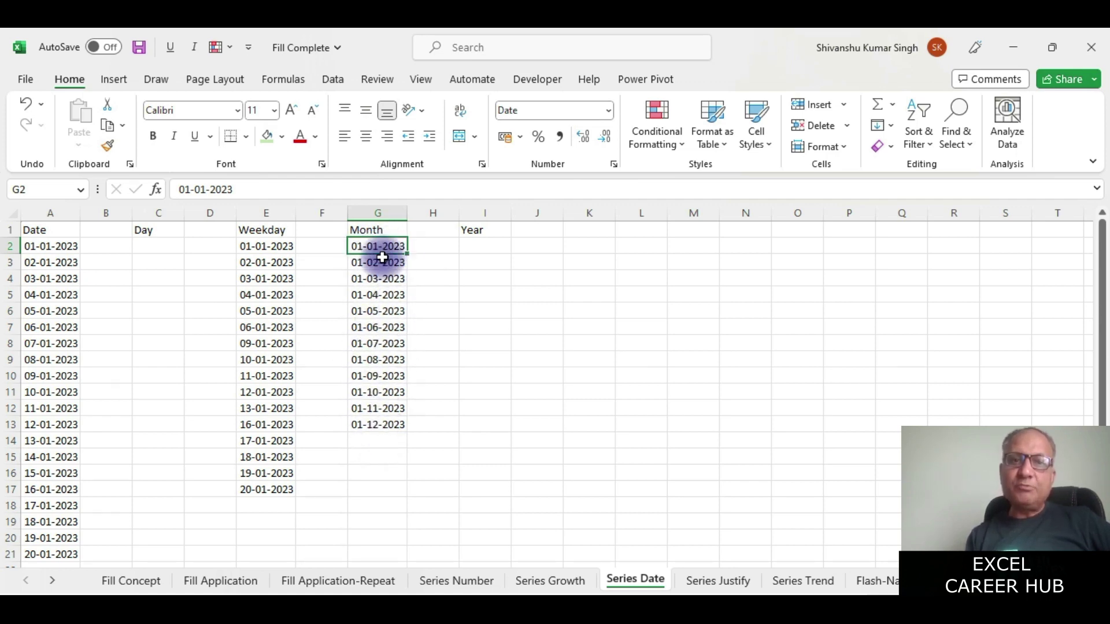
{"action": "left_click", "coordinate": [372, 230]}
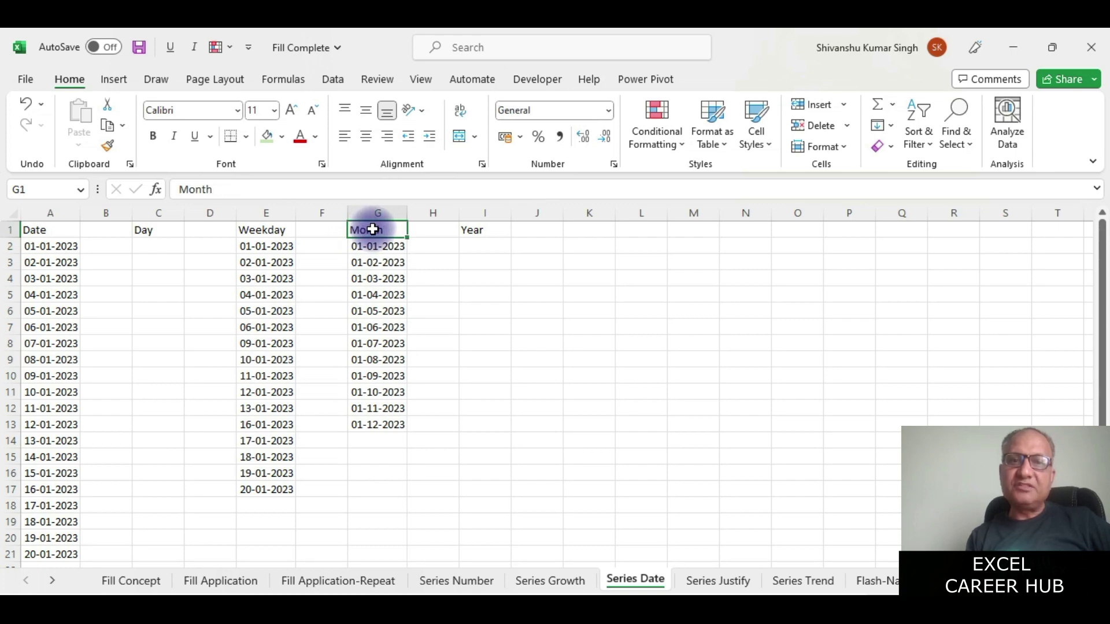